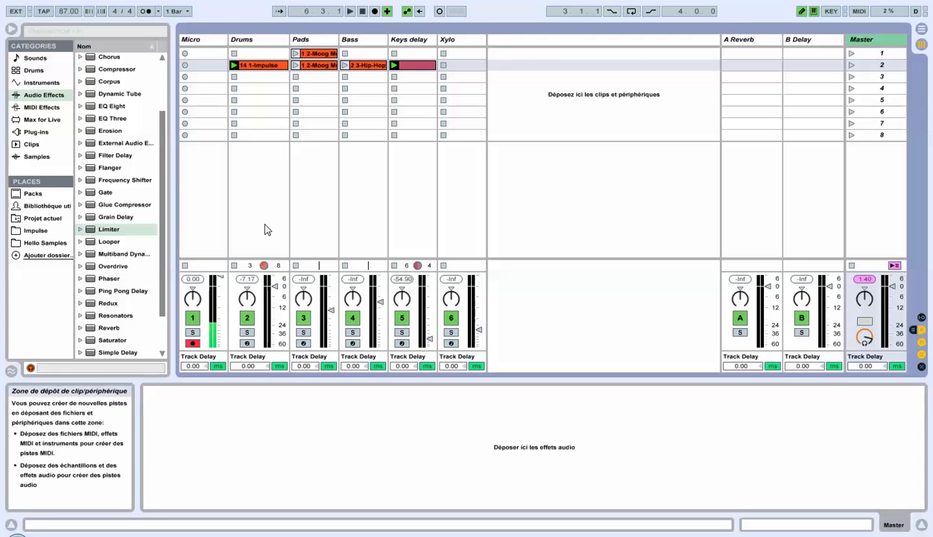
Add a Compressor audio effect to the Master track
left_click_drag(163, 168, 159, 118)
left_click(89, 145)
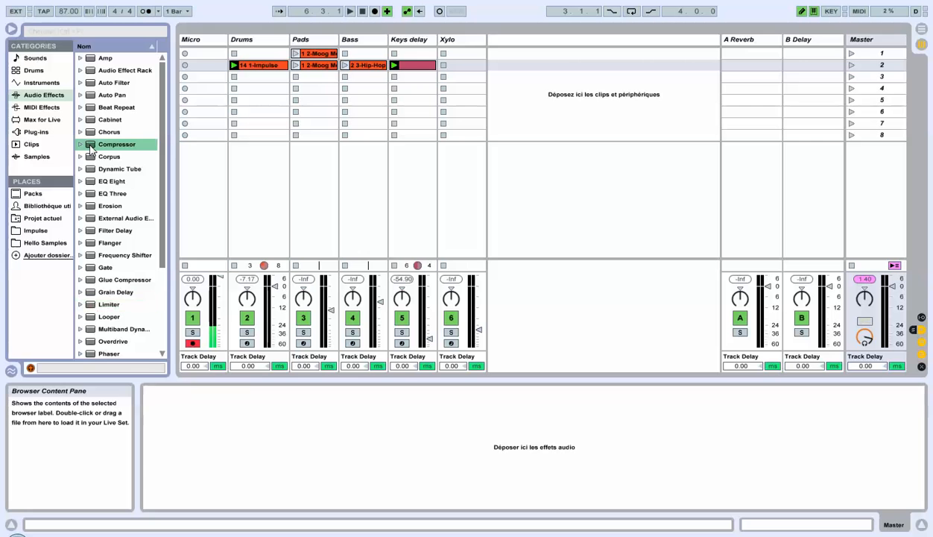
left_click(807, 56)
left_click_drag(807, 56, 853, 42)
key("Tab")
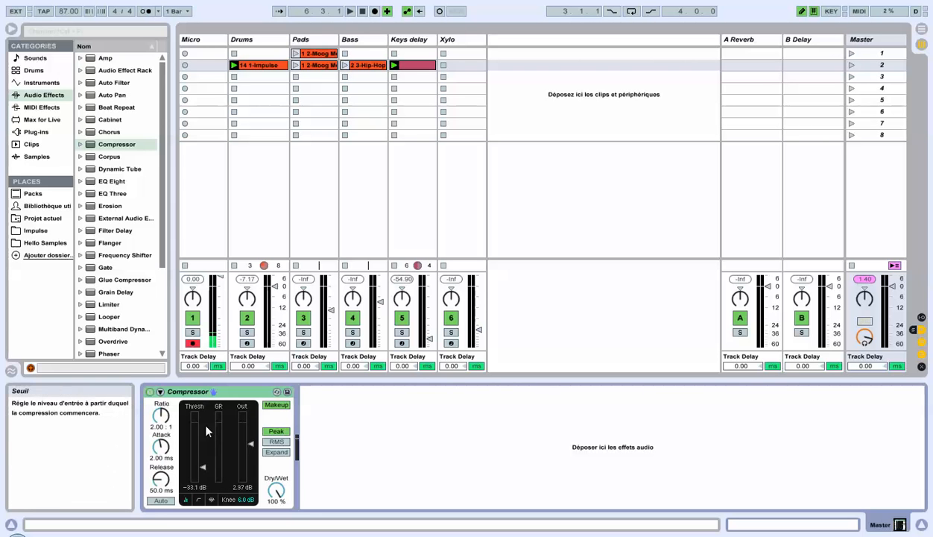
Bypass the Master compressor, play scene 2 to hear the uncompressed mix, and re-enable the compressor
left_click(149, 392)
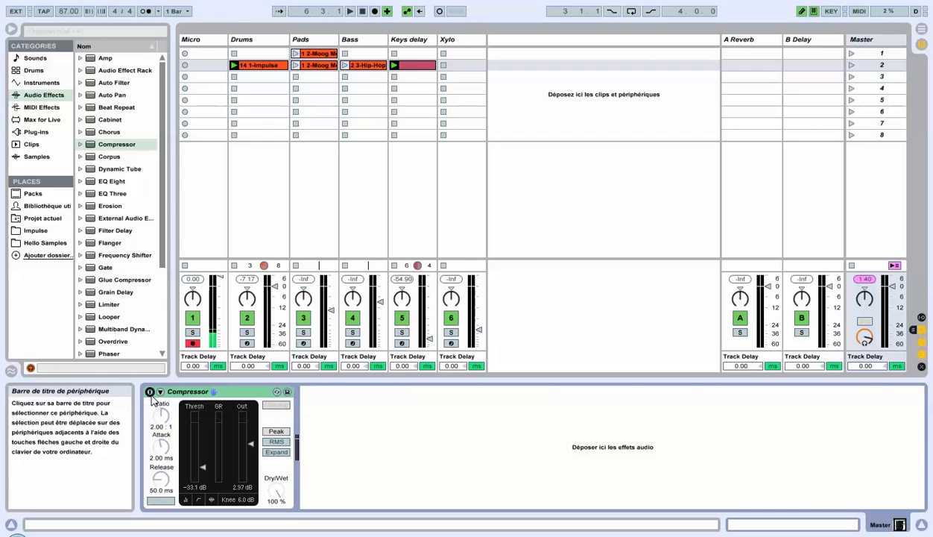
key("space")
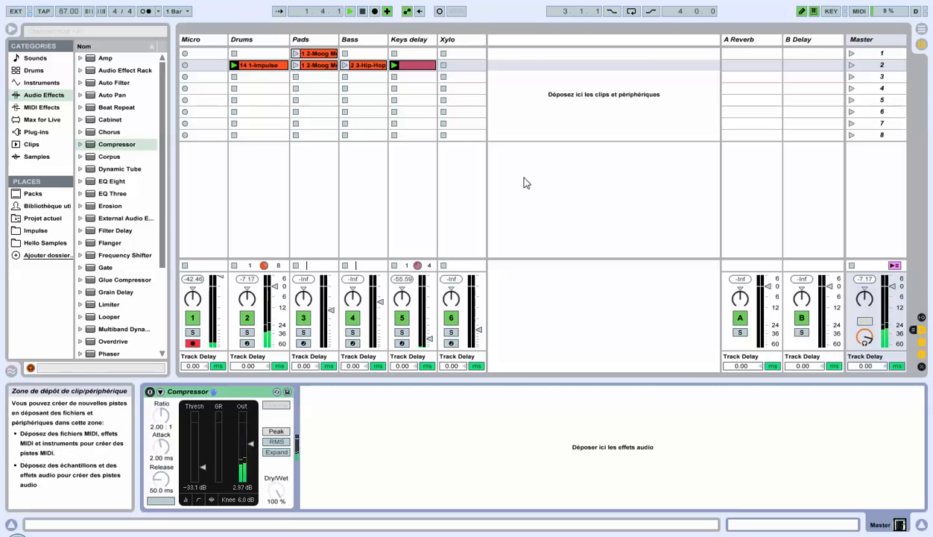
left_click(852, 66)
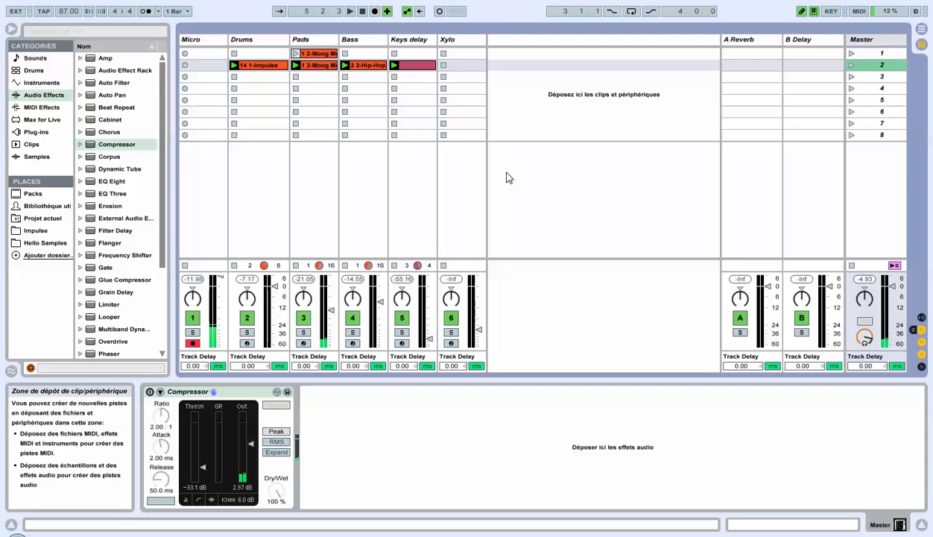
left_click(150, 392)
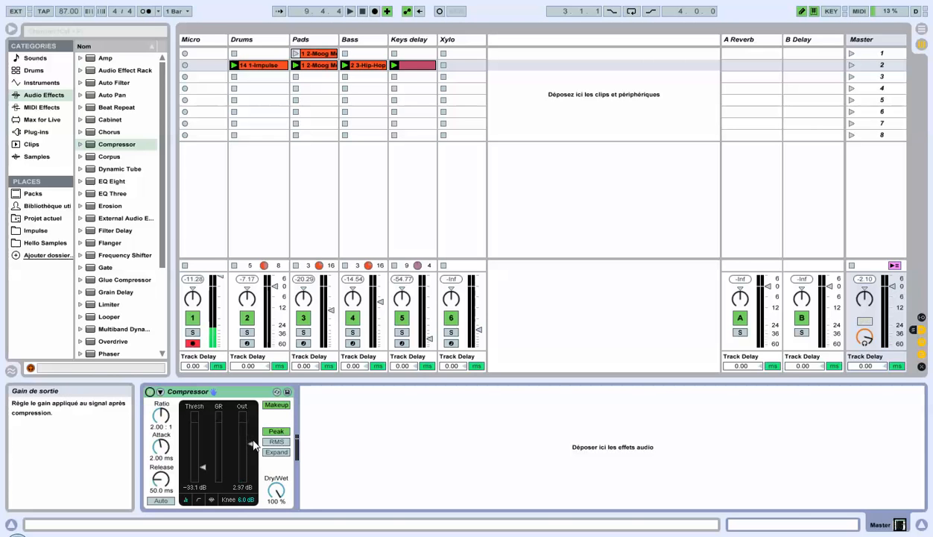
Set the Master compressor's output gain to 10.2 dB and its threshold to −51.5 dB
left_click(250, 443)
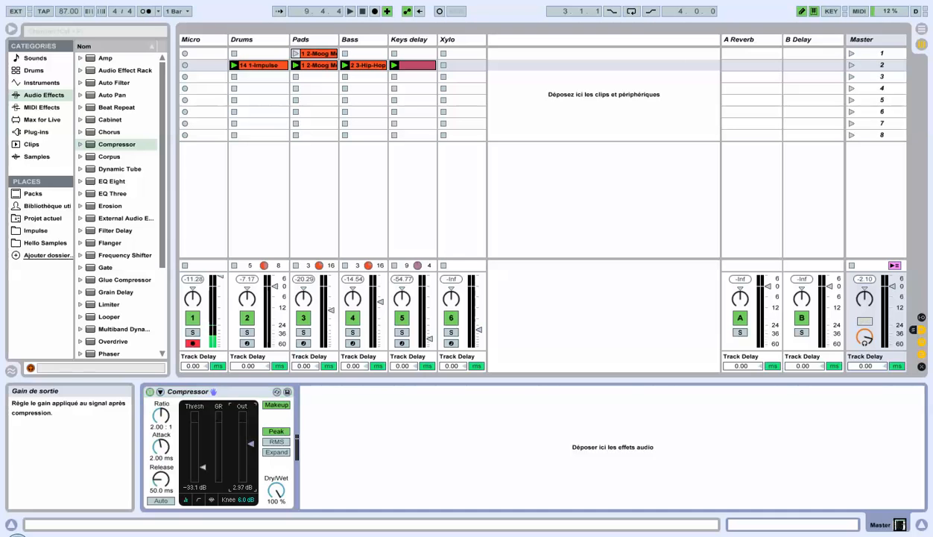
left_click_drag(251, 442, 253, 441)
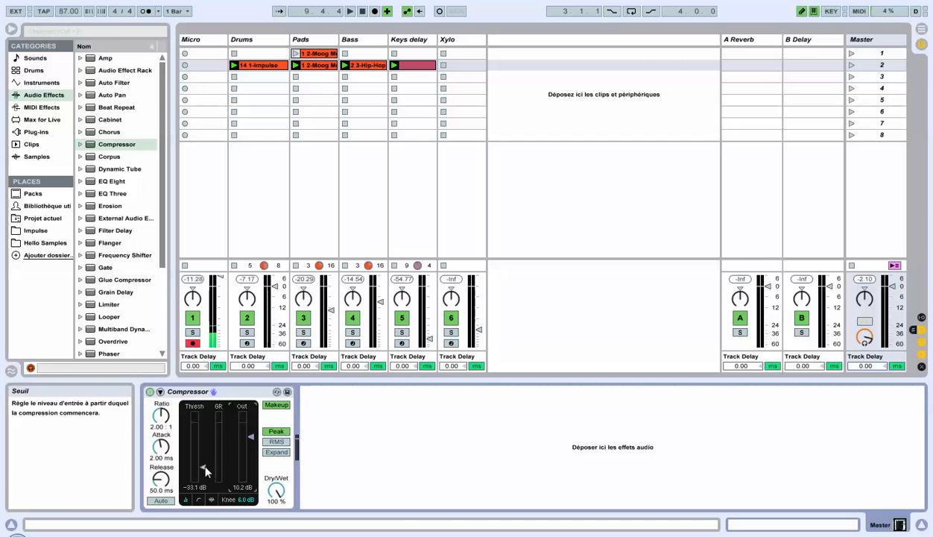
left_click_drag(206, 468, 206, 472)
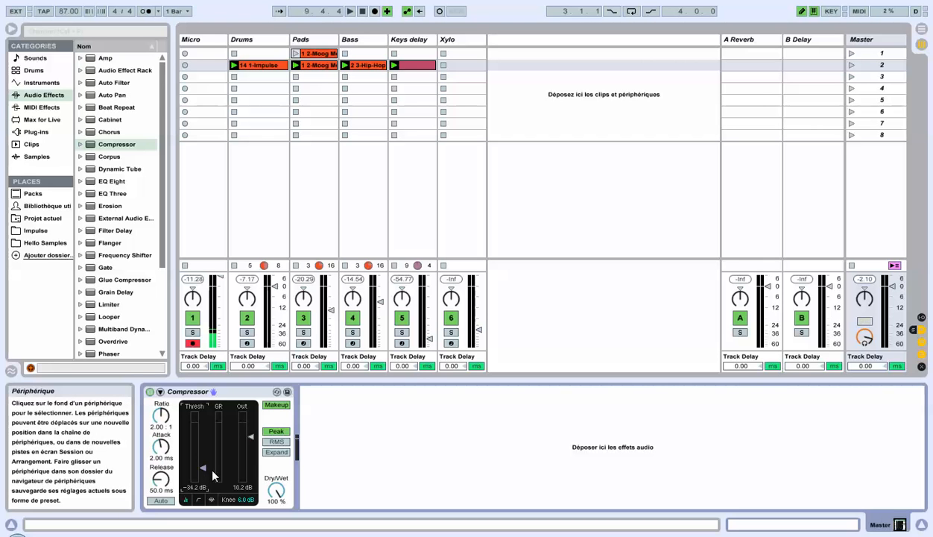
left_click_drag(204, 467, 200, 476)
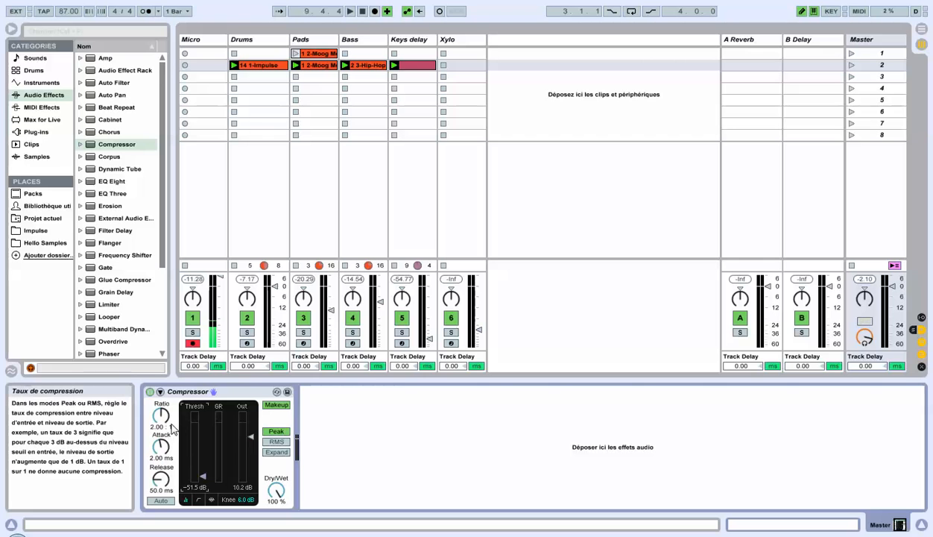
Set the Master compressor's ratio to 2.57:1, attack to 0.04 ms and release to 15.5 ms
left_click_drag(172, 426, 166, 426)
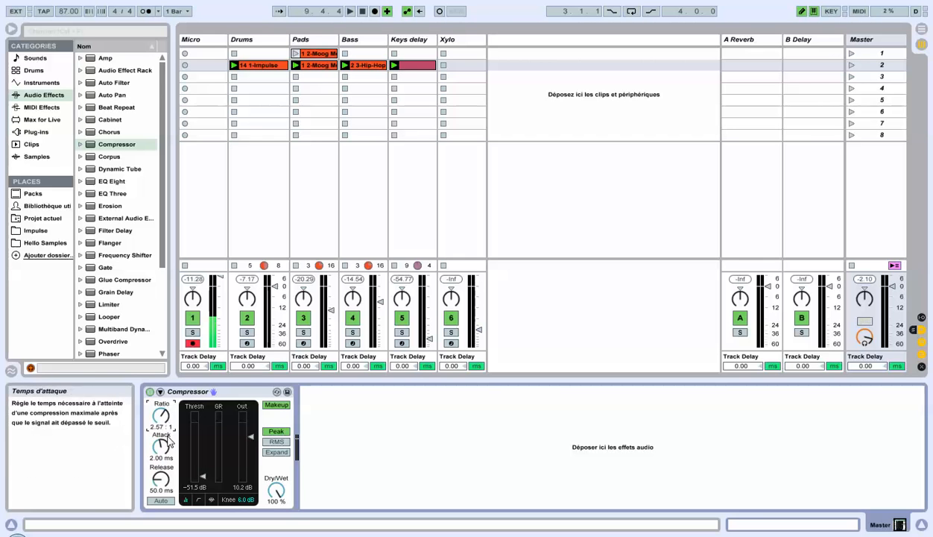
left_click_drag(156, 440, 156, 470)
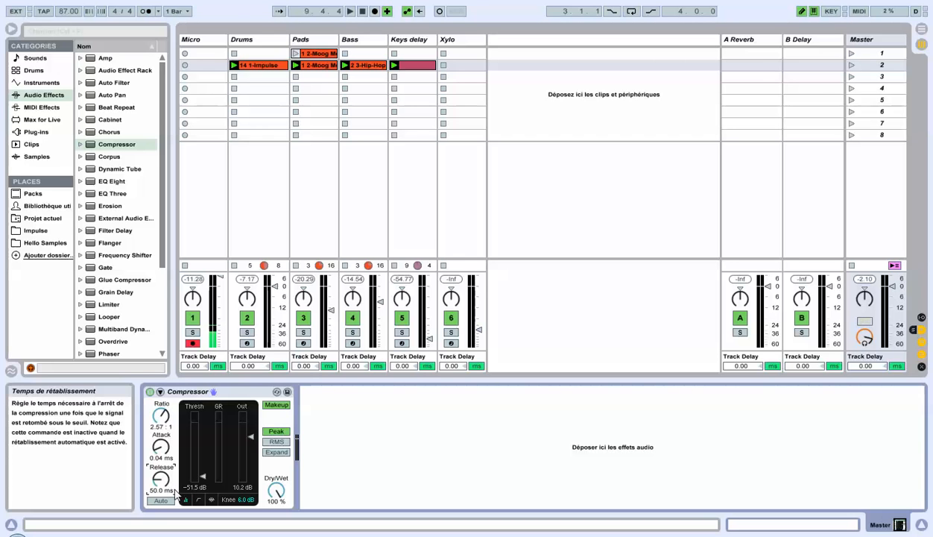
left_click_drag(161, 480, 170, 486)
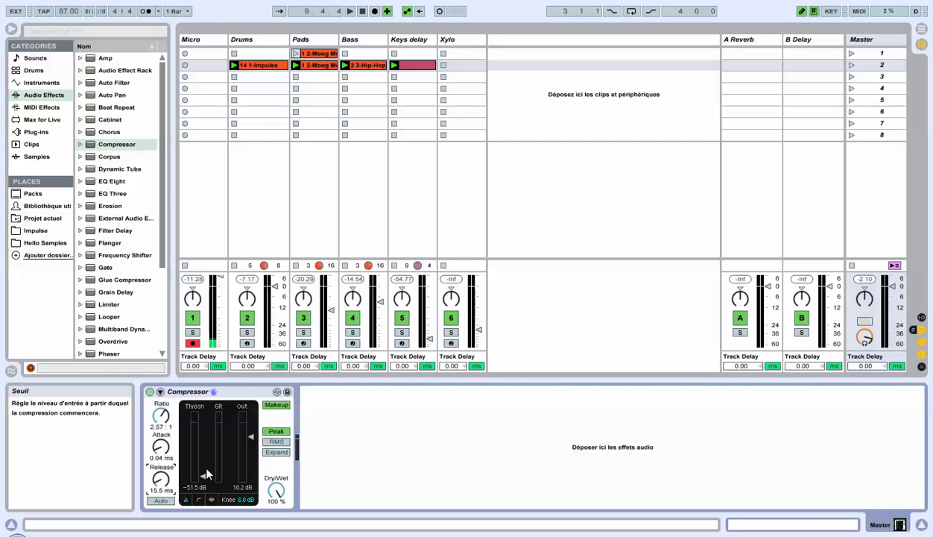
While the set plays, adjust the Master compressor to 7.60 dB output gain, −42.8 dB threshold and 2.63:1 ratio
key("space")
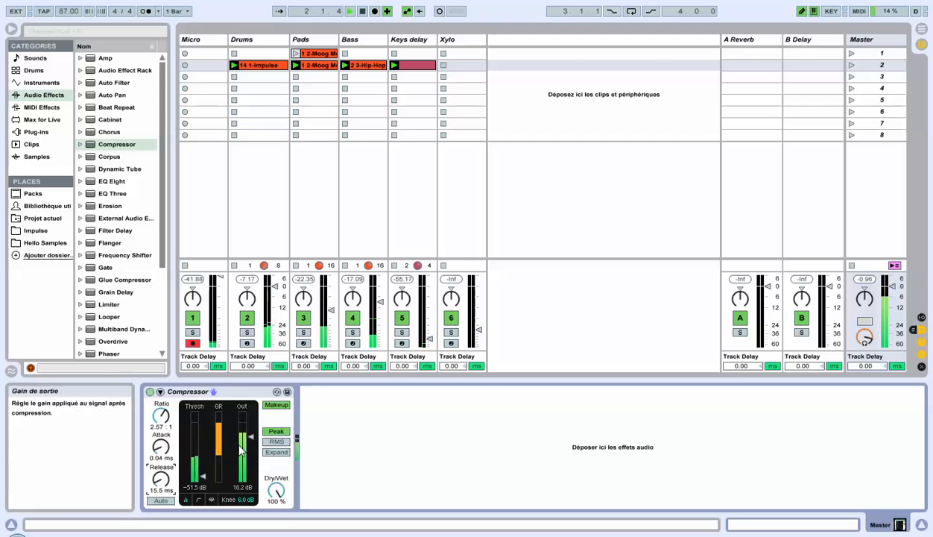
left_click_drag(251, 437, 251, 440)
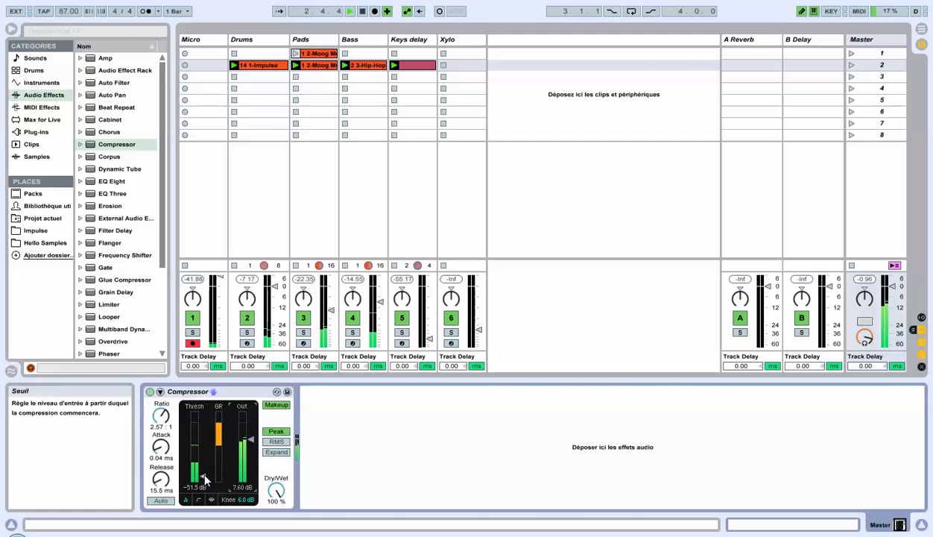
left_click_drag(207, 479, 202, 472)
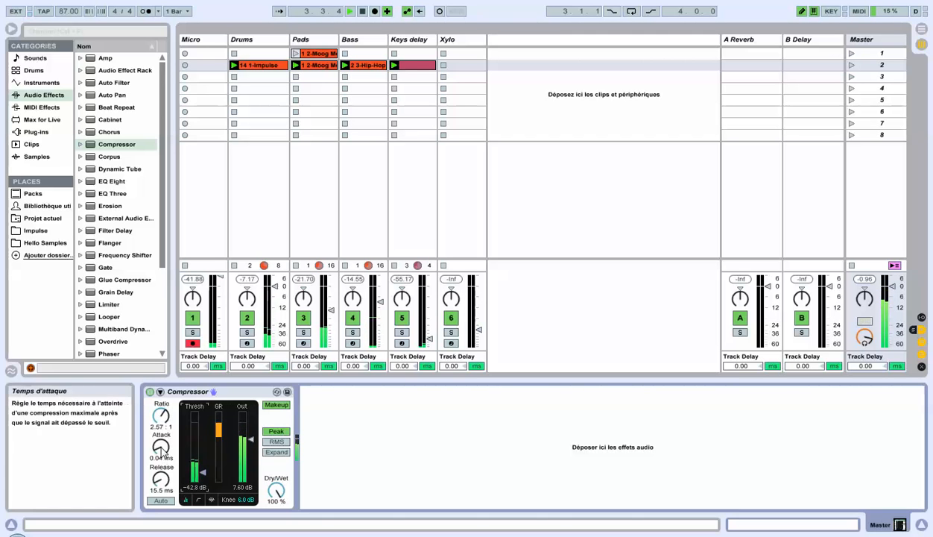
mouse_move(161, 415)
left_mouse_down()
mouse_move(161, 395)
mouse_move(161, 428)
mouse_move(161, 415)
left_mouse_up()
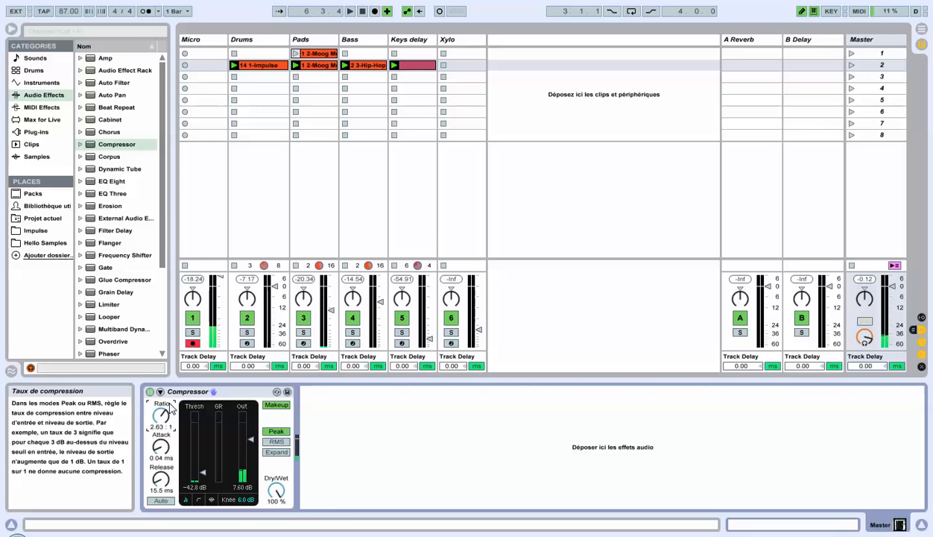
Add a Compressor to the Pads track and enable its sidechain with Drums as the audio source
left_click(309, 40)
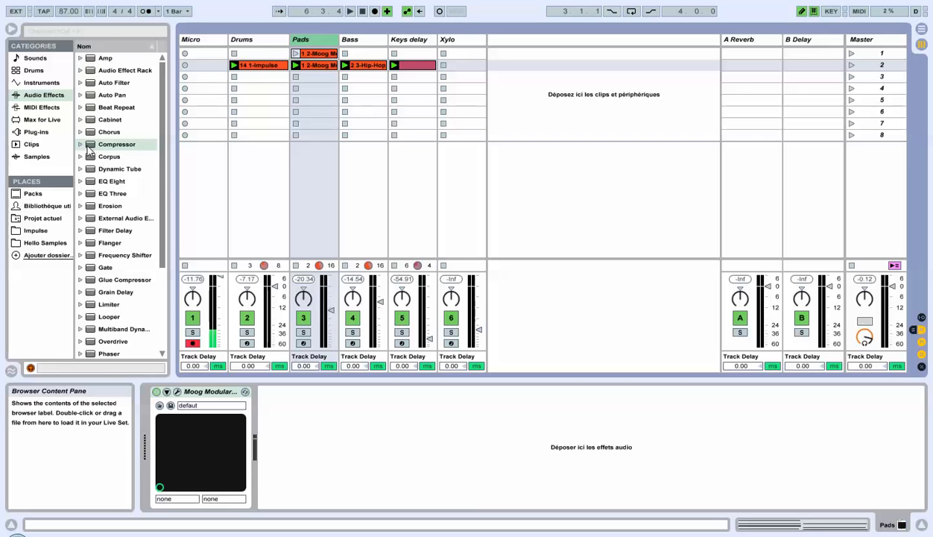
left_click_drag(91, 145, 312, 80)
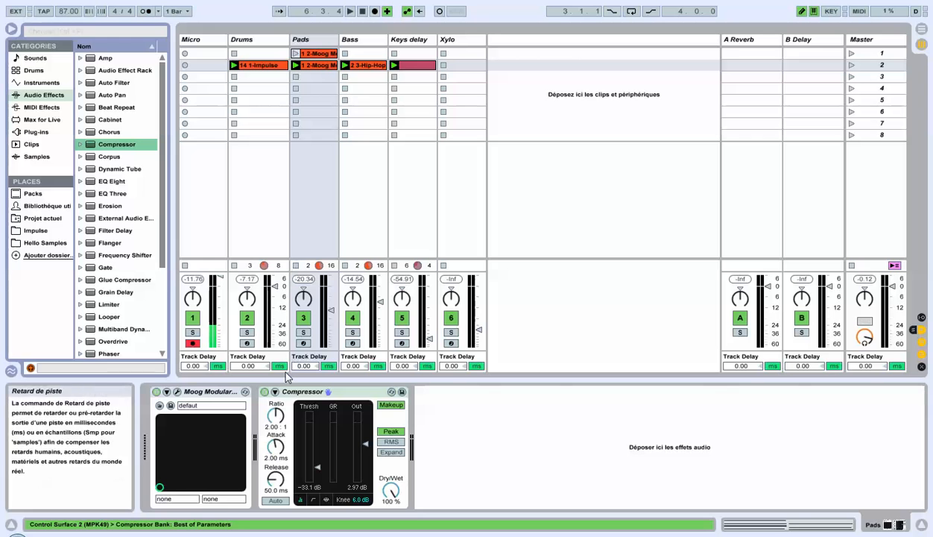
left_click(275, 393)
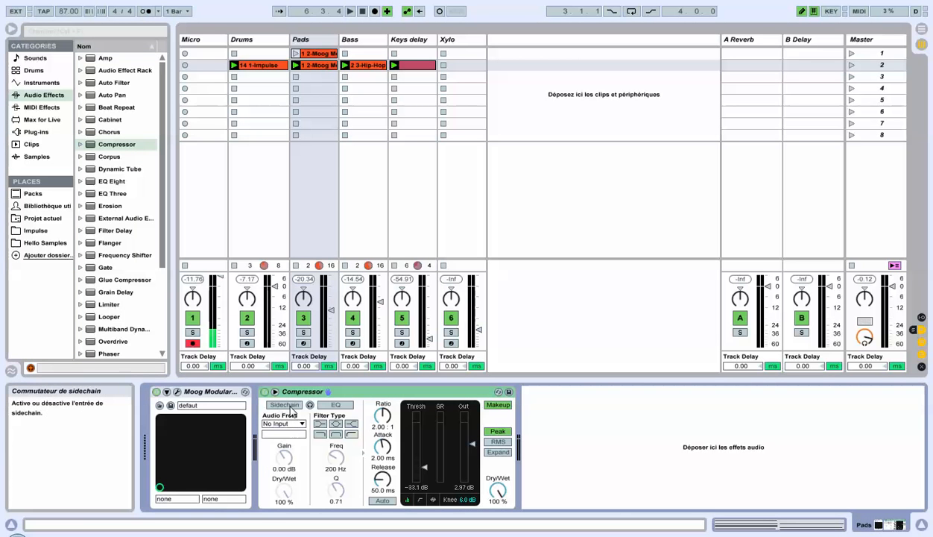
left_click(285, 405)
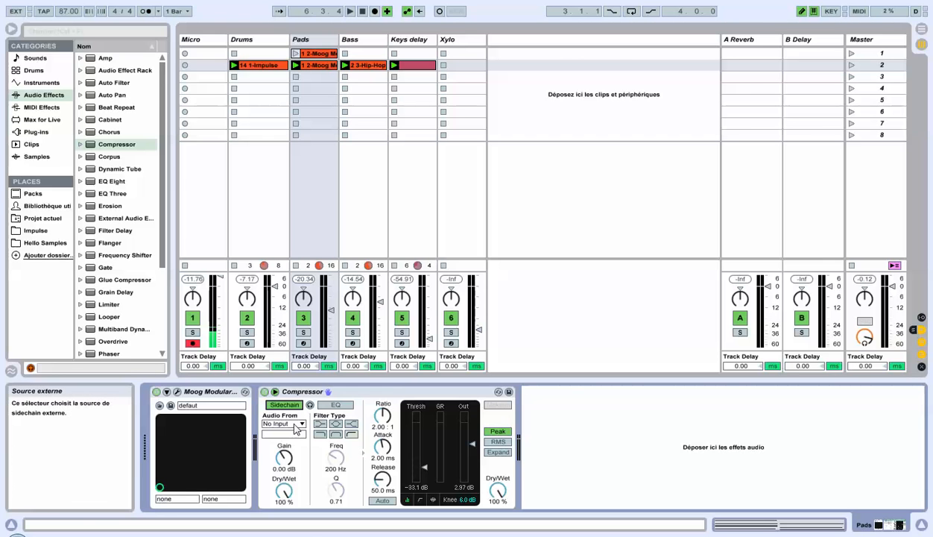
left_click(291, 425)
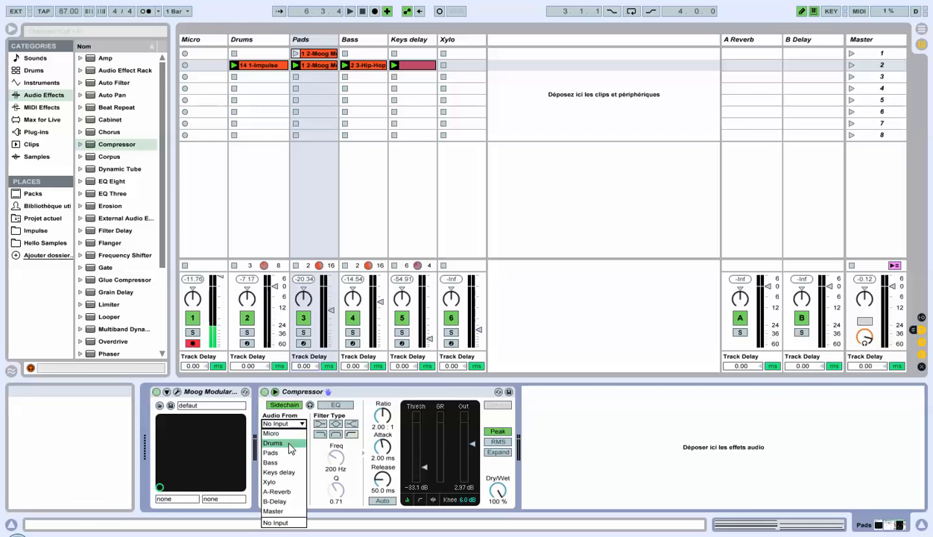
left_click(291, 443)
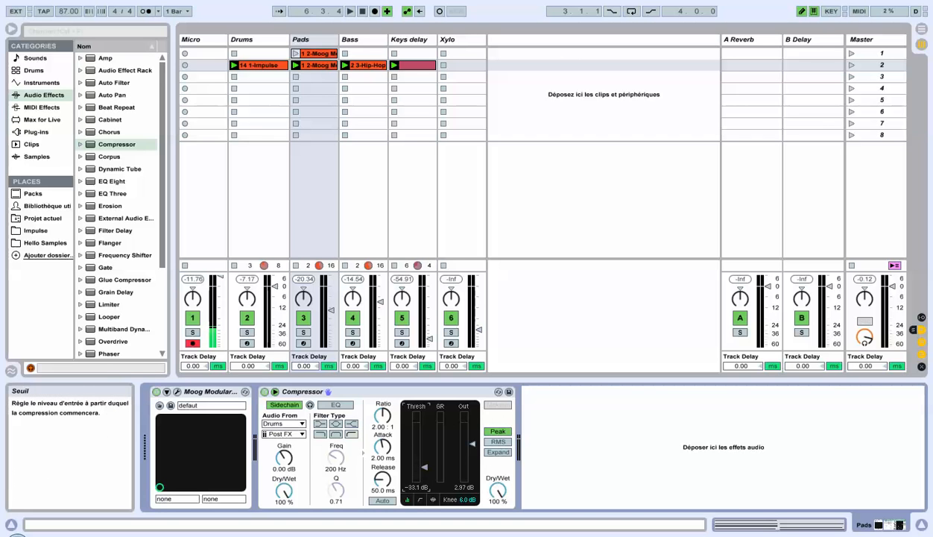
Set the Pads compressor's threshold to −36.5 dB, ratio to 2.33:1 and attack to 0.14 ms
left_click_drag(424, 471, 424, 475)
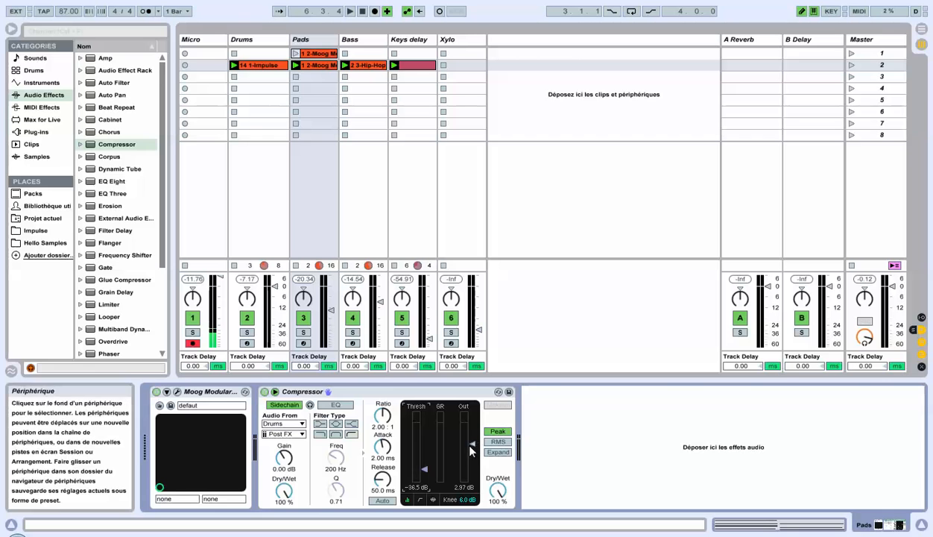
left_click_drag(382, 415, 382, 407)
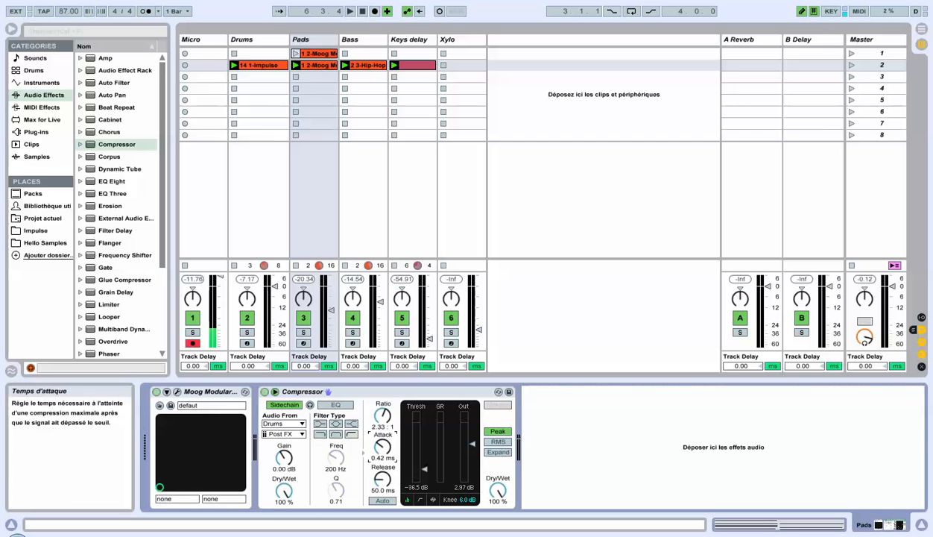
left_click_drag(383, 445, 382, 454)
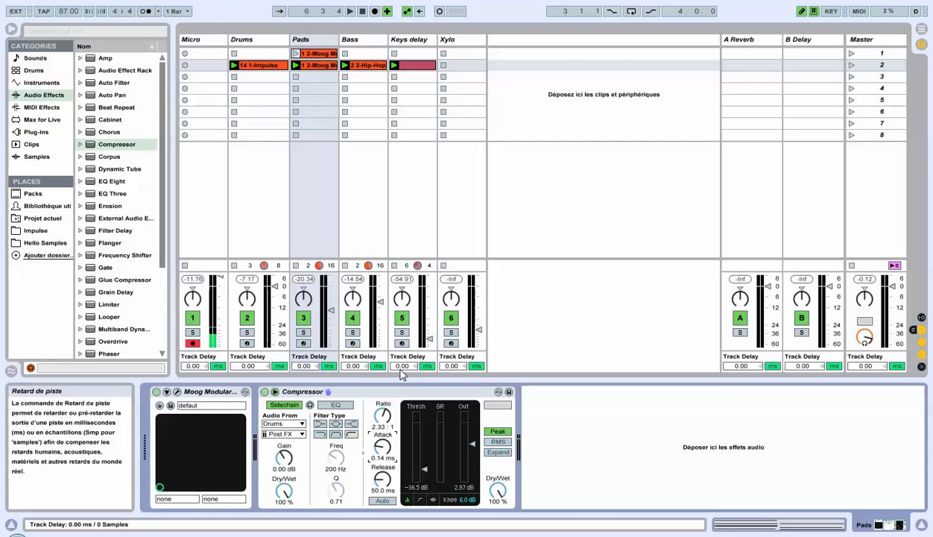
During playback, set the Pads compressor's threshold to −47.0 dB and attack to 0.01 ms, and compare the sound with it bypassed
key("space")
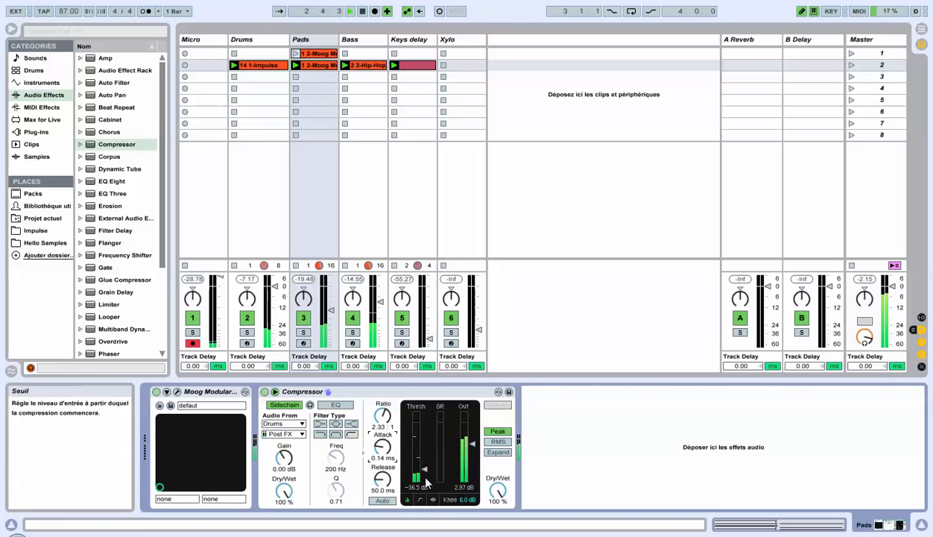
left_click_drag(425, 472, 425, 475)
left_click_drag(383, 447, 382, 473)
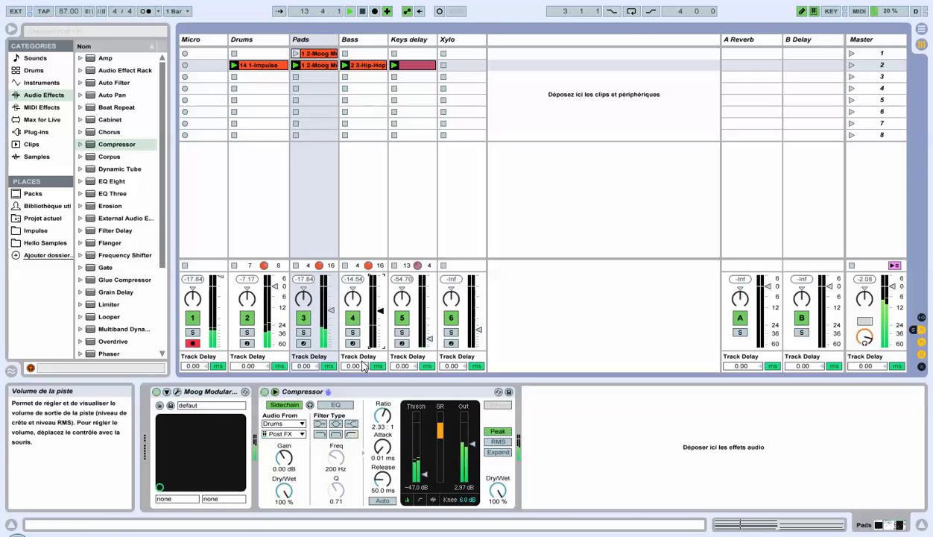
left_click(265, 392)
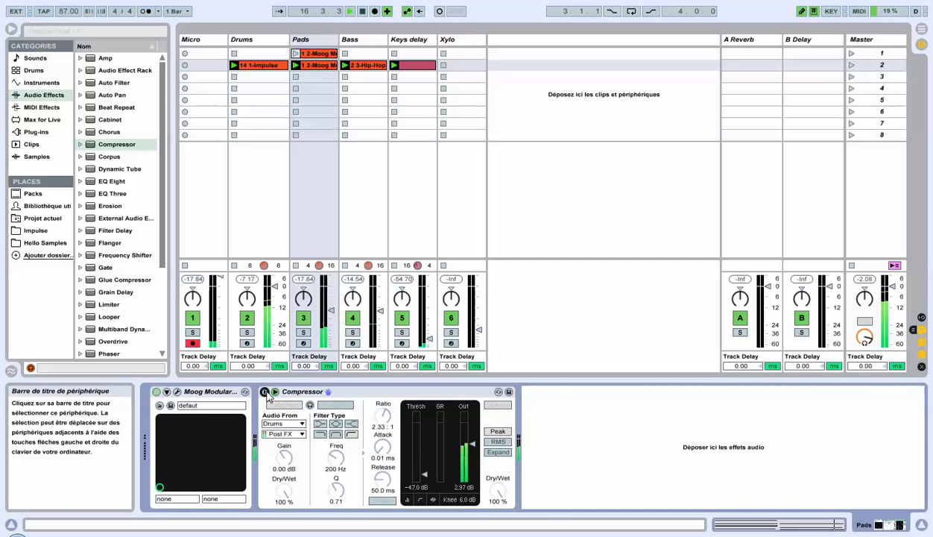
left_click(265, 392)
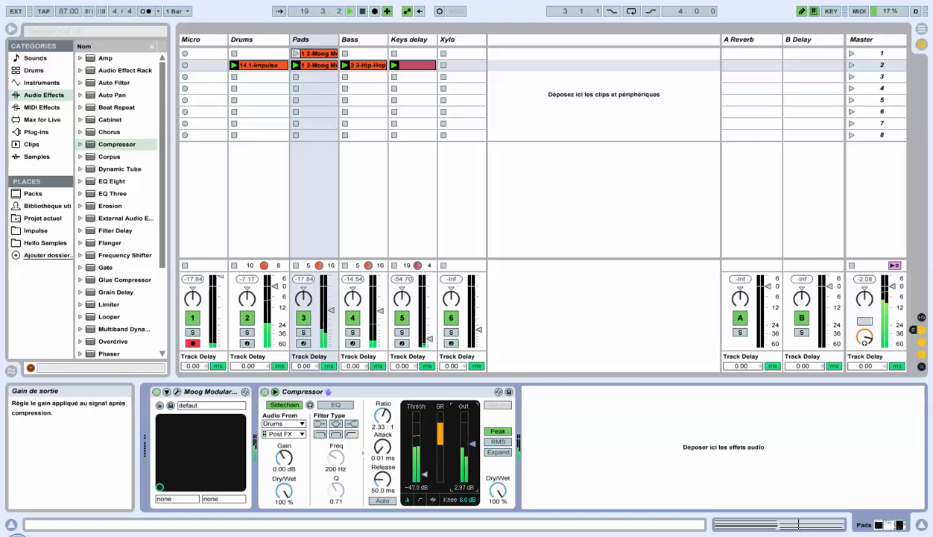
Fine-tune the Pads compressor to 0.33 dB output gain, 2.68:1 ratio, 0.05 ms attack and 3.60 ms release
left_click_drag(473, 444, 472, 446)
mouse_move(383, 415)
left_mouse_down()
mouse_move(382, 401)
mouse_move(383, 411)
left_mouse_up()
left_click_drag(383, 447, 382, 438)
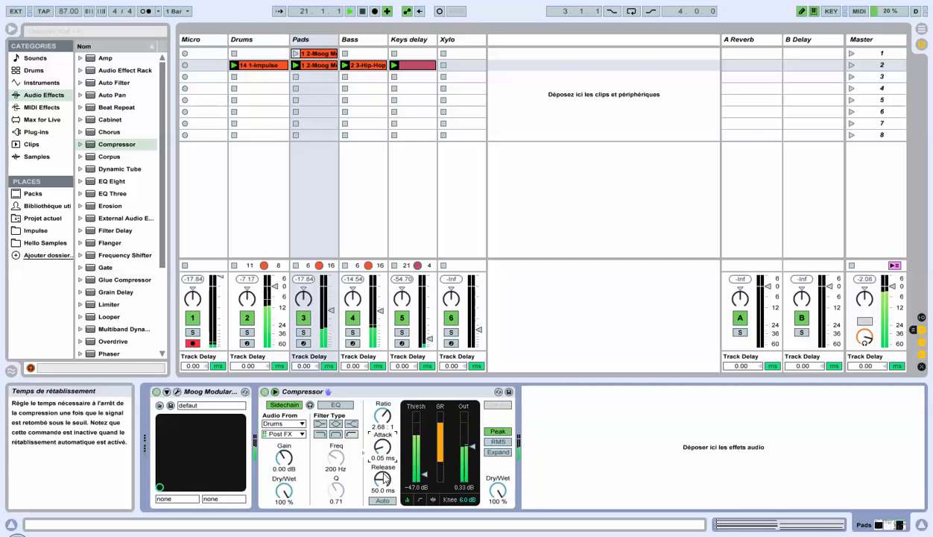
left_click_drag(383, 480, 386, 484)
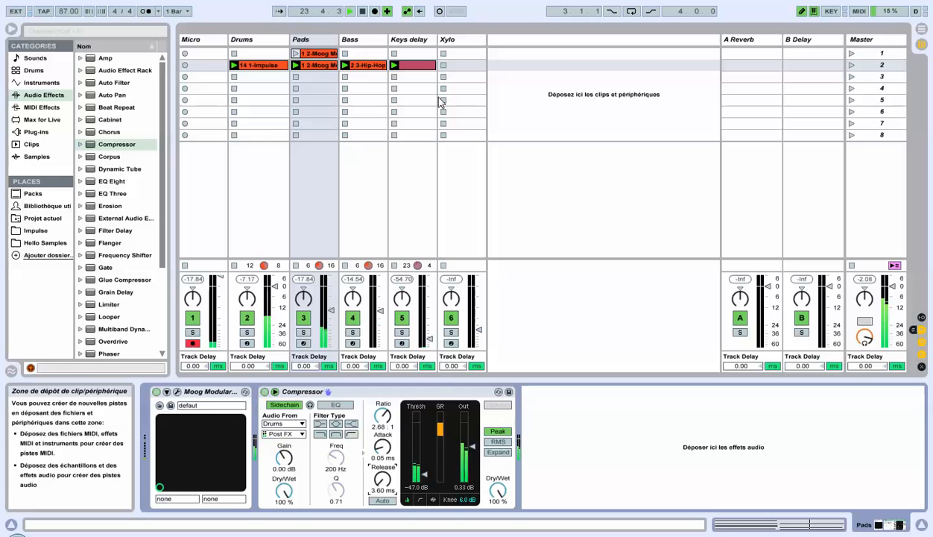
Try a 10.9 dB output gain on the Master compressor, return it to 7.60 dB, and reopen the Pads track's devices
left_click(869, 40)
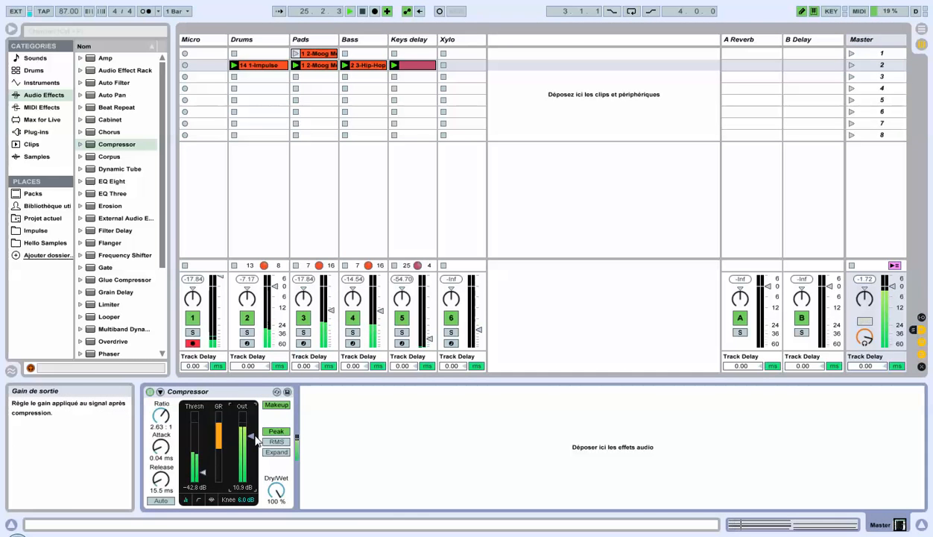
left_click_drag(256, 440, 254, 442)
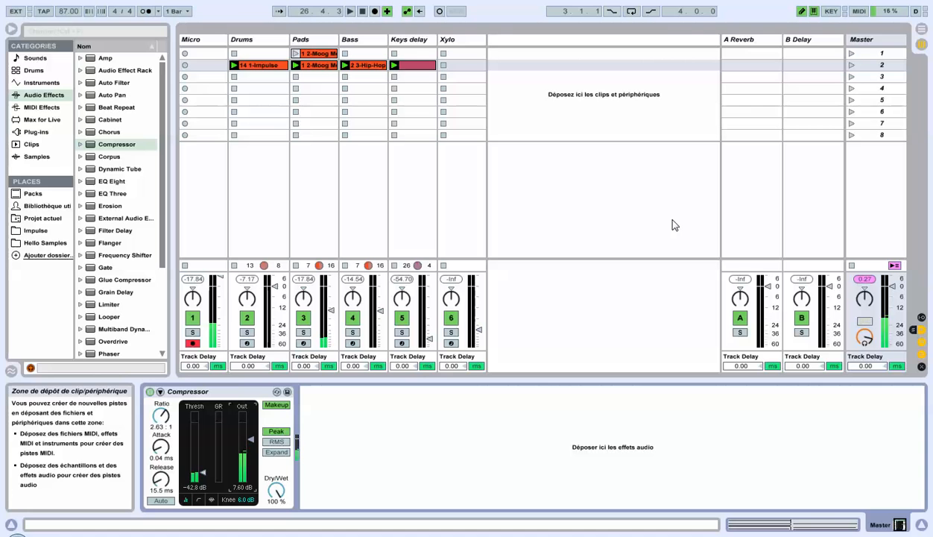
left_click(317, 39)
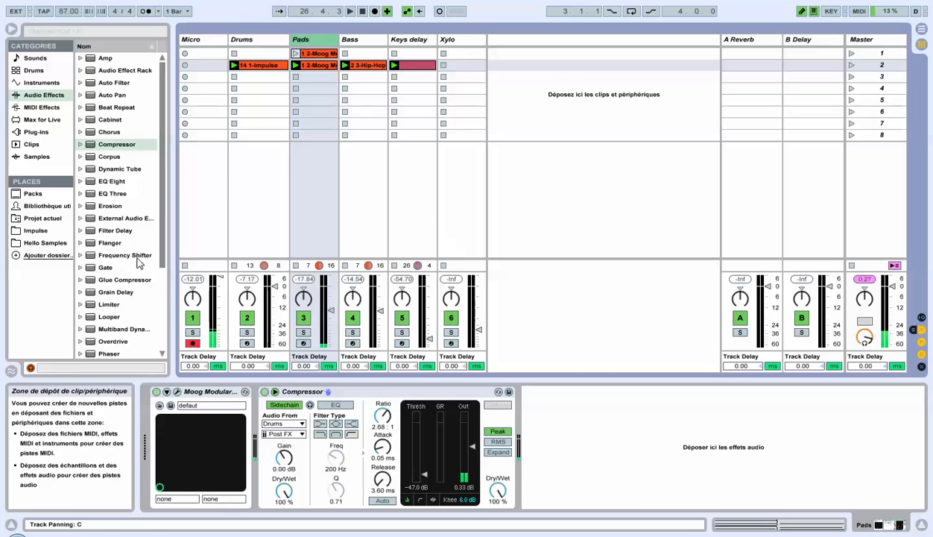
Add a second Compressor after the existing one on the Pads track and enable its sidechain
left_click_drag(117, 144, 320, 44)
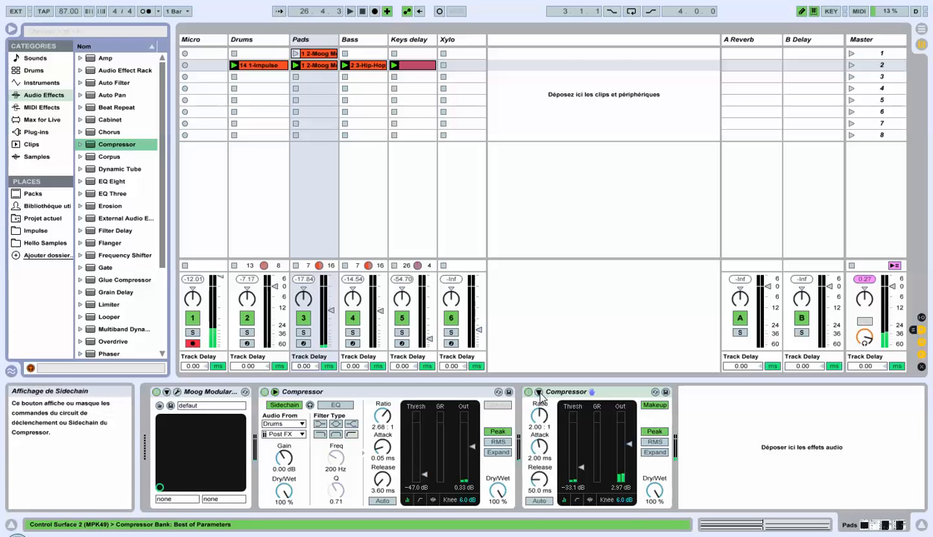
left_click(538, 392)
left_click(548, 405)
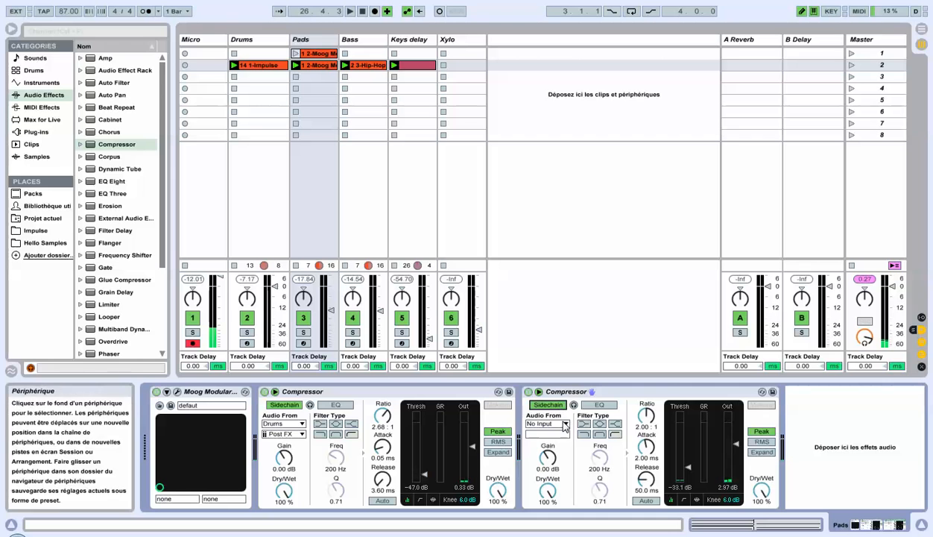
left_click(540, 392)
left_click(541, 393)
left_click(539, 392)
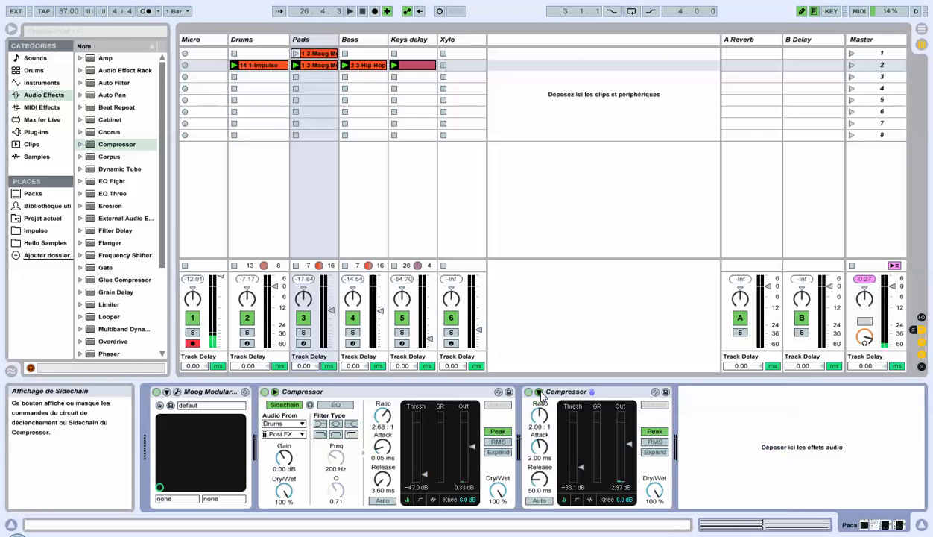
left_click(540, 392)
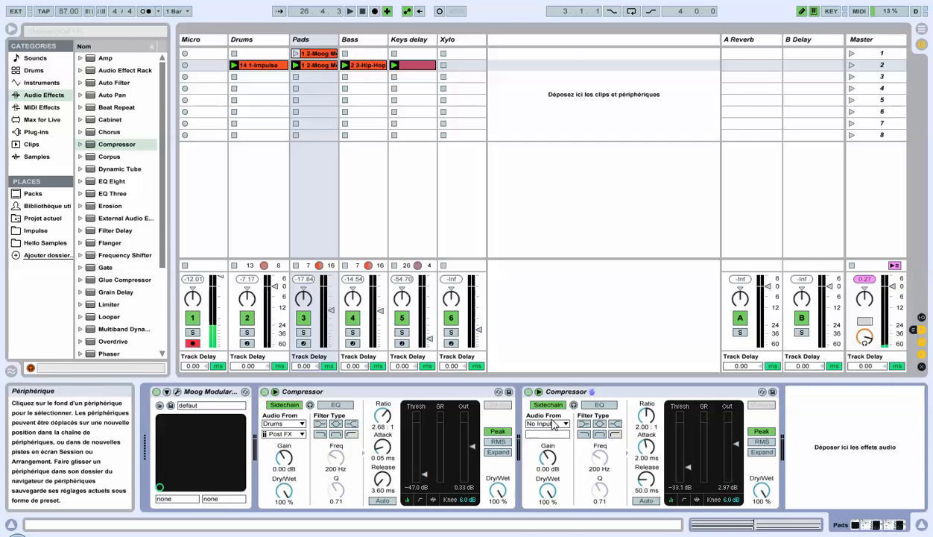
Feed the second Pads compressor's sidechain from Bass, with threshold −36.5 dB, ratio 2.42:1 and attack 0.11 ms, and play the set
left_click(555, 424)
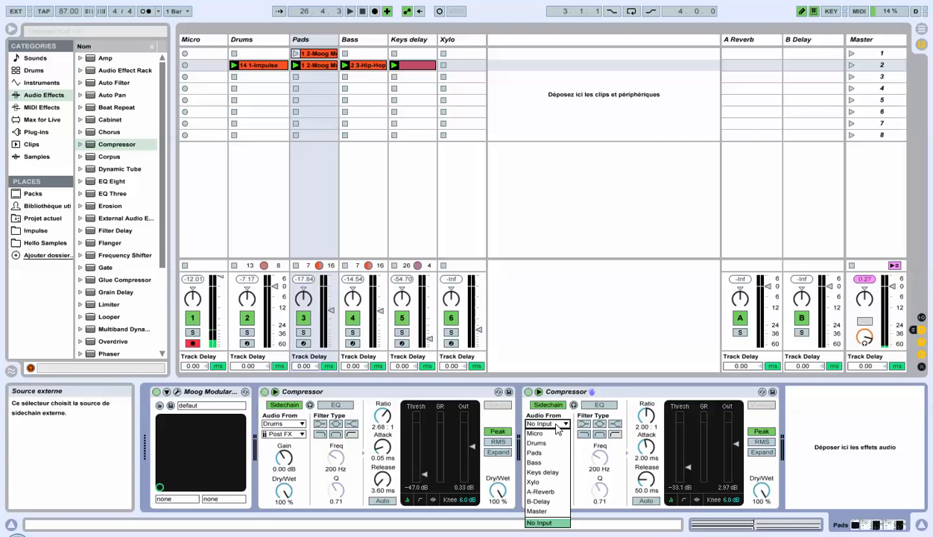
left_click(560, 464)
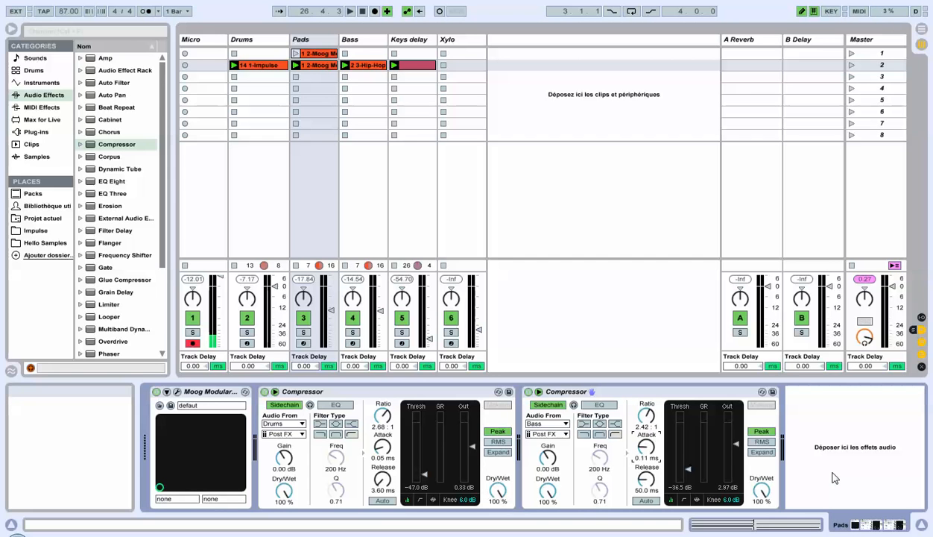
key("space")
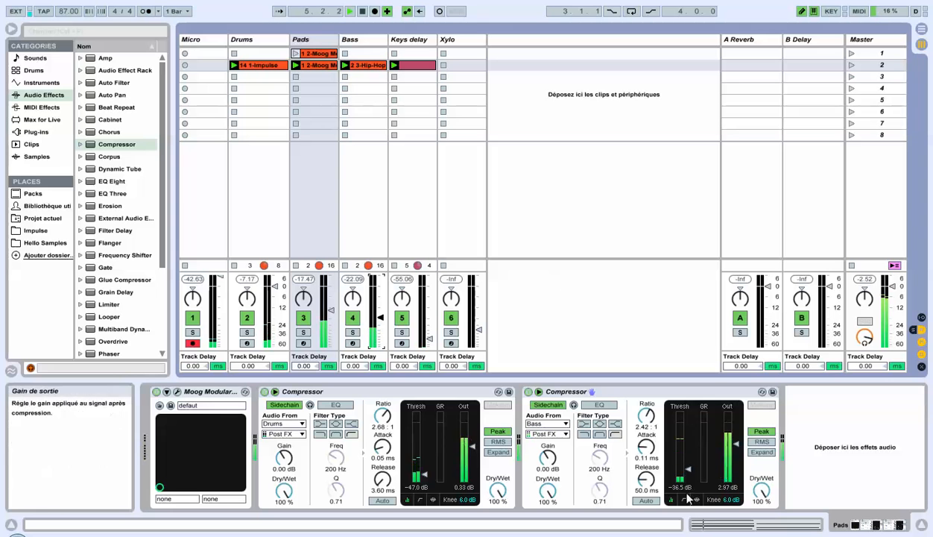
Set the Master compressor's ratio to 1.97:1 and attack to 0.17 ms, and reopen the Pads track's devices
left_click(853, 46)
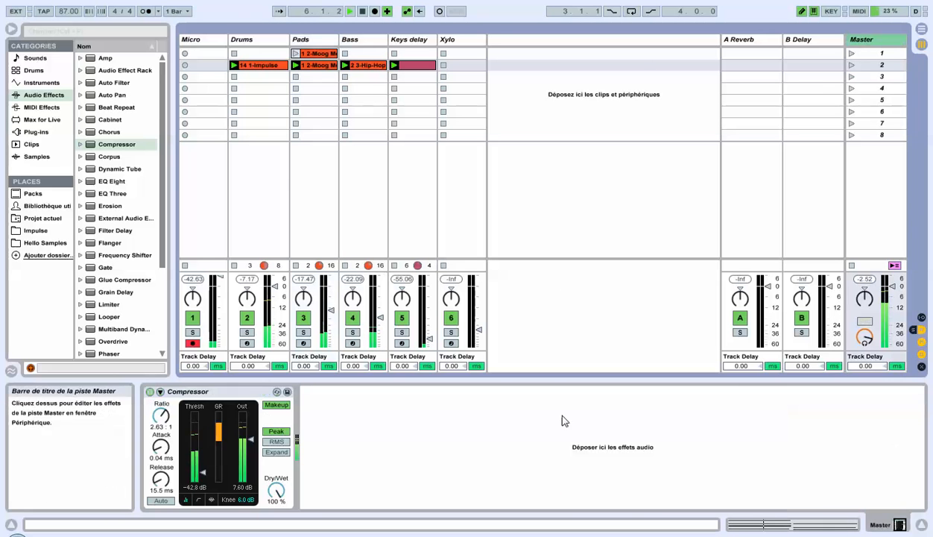
mouse_move(161, 416)
left_mouse_down()
mouse_move(160, 443)
mouse_move(161, 410)
left_mouse_up()
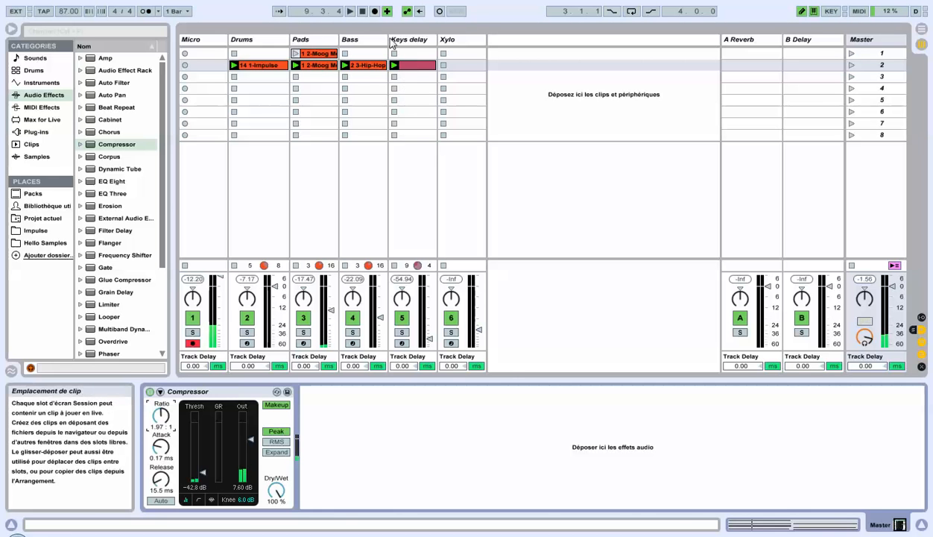
left_click(313, 39)
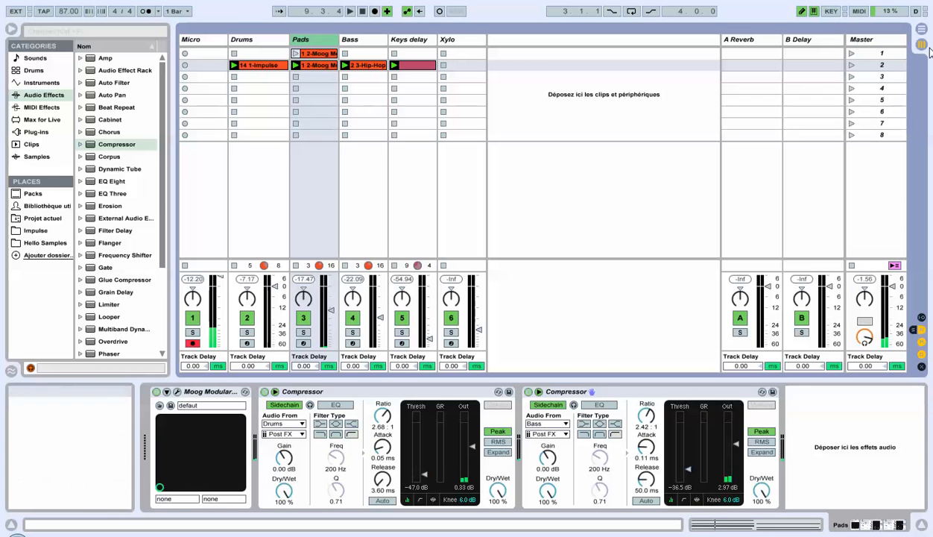
Add an EQ Eight after the Compressor on the Master track
left_click(872, 40)
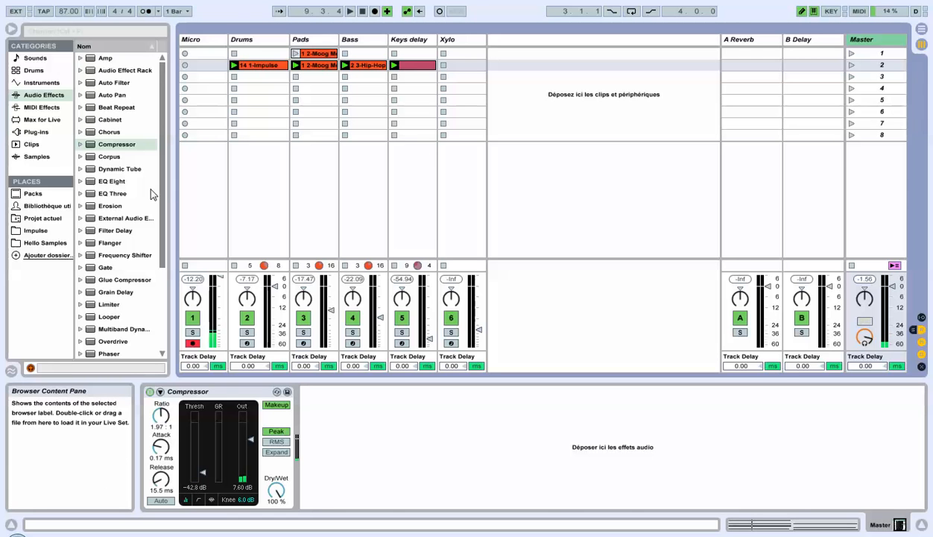
left_click(108, 183)
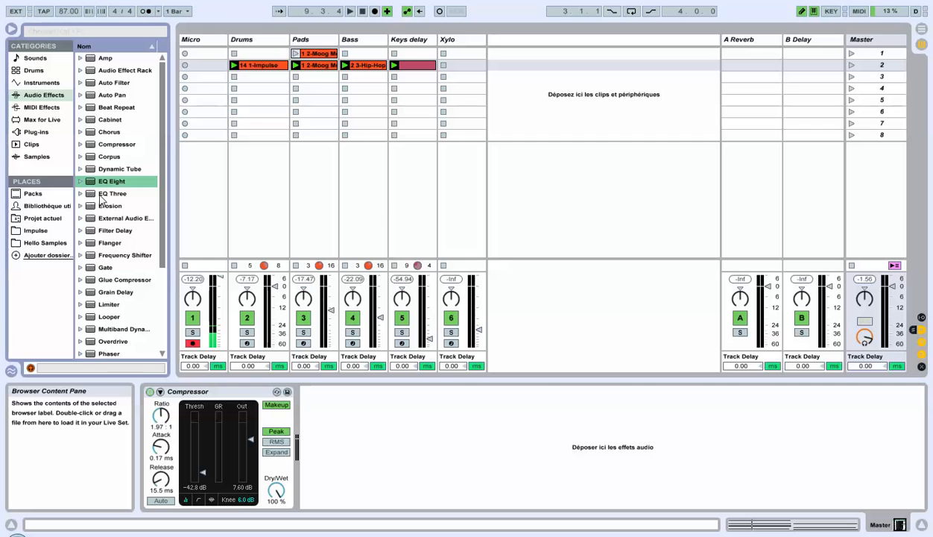
left_click(102, 196)
left_click(91, 185)
mouse_move(102, 193)
left_mouse_down()
mouse_move(381, 413)
mouse_move(388, 430)
left_mouse_up()
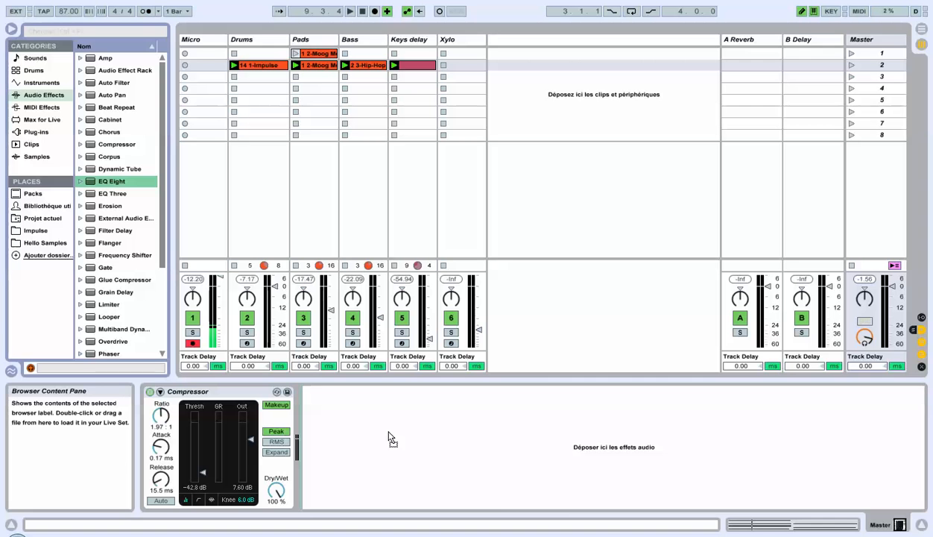
left_click_drag(389, 438, 386, 433)
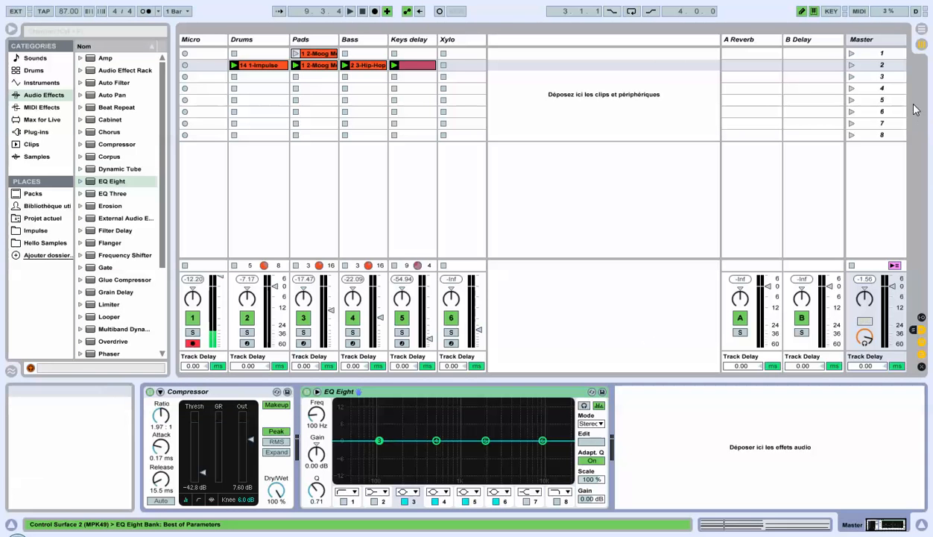
left_click(877, 46)
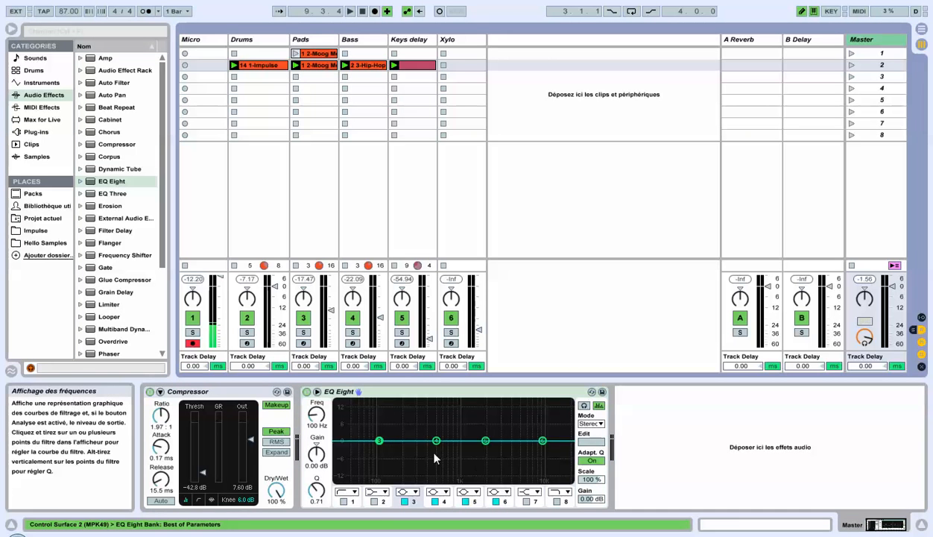
left_click_drag(399, 392, 349, 404)
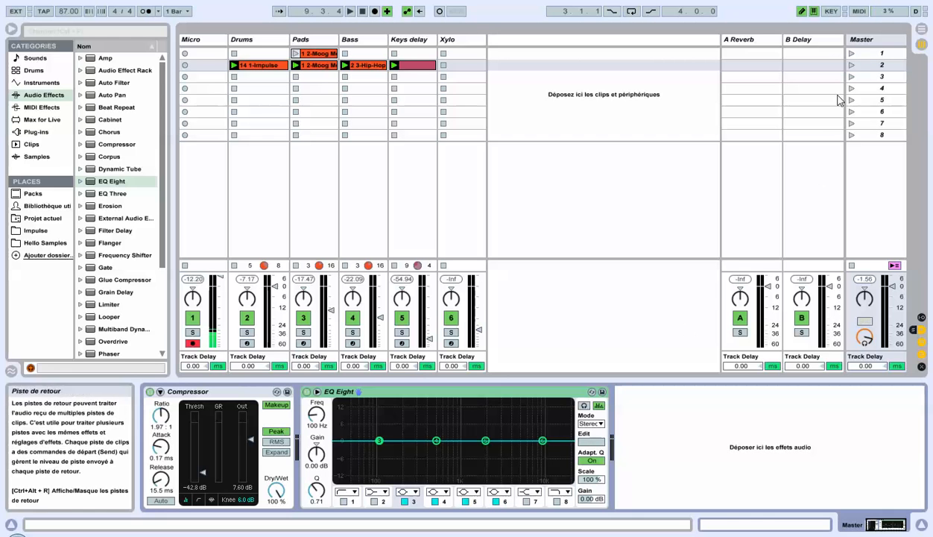
left_click(863, 40)
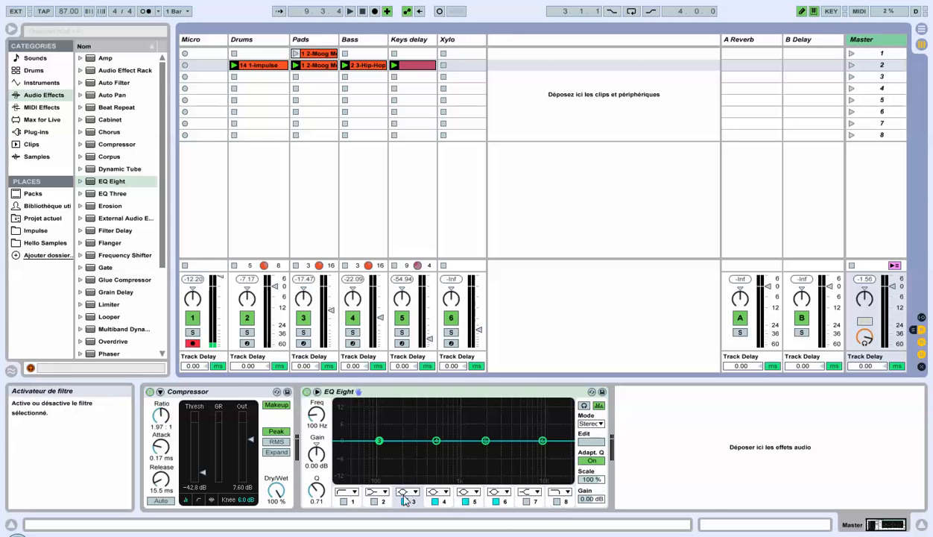
Activate filters 2, 7 and 8 in the Master's EQ Eight
left_click(375, 501)
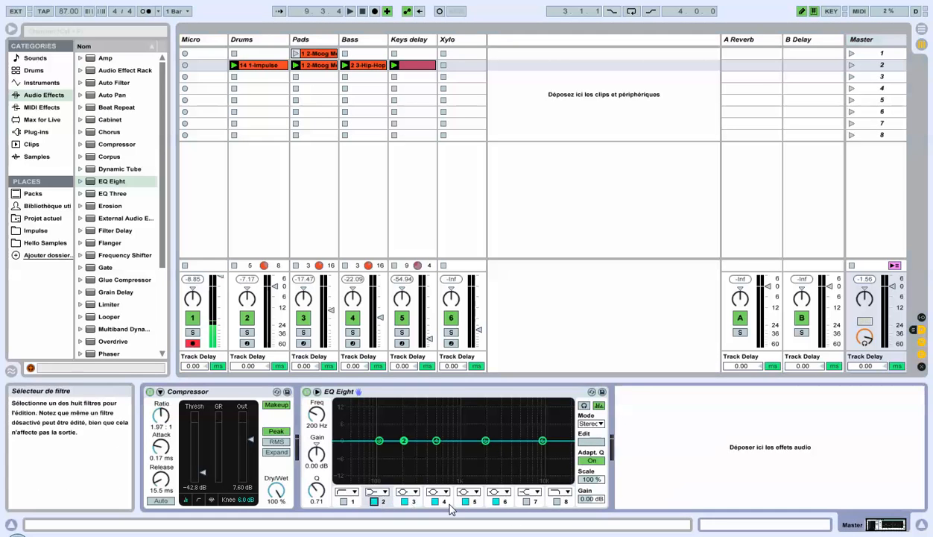
left_click(526, 501)
left_click(556, 491)
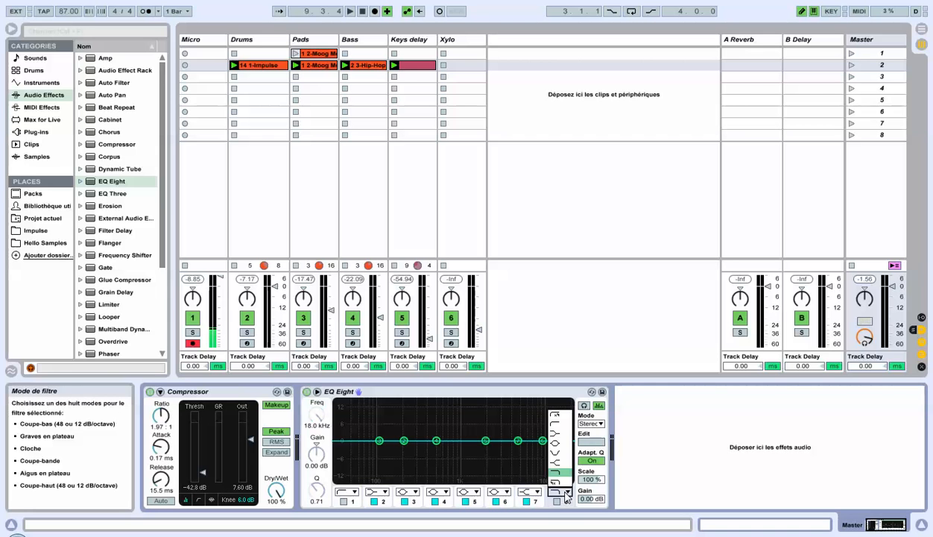
left_click(556, 482)
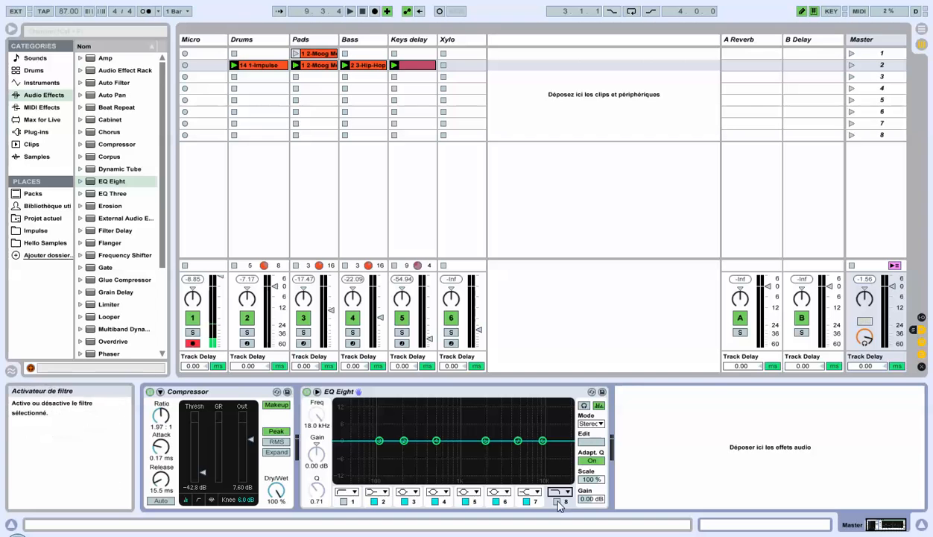
left_click(556, 501)
Try a high-shelf mode on EQ Eight's filter 8, return it to high-cut, and switch off filters 8 and 2
left_click(559, 492)
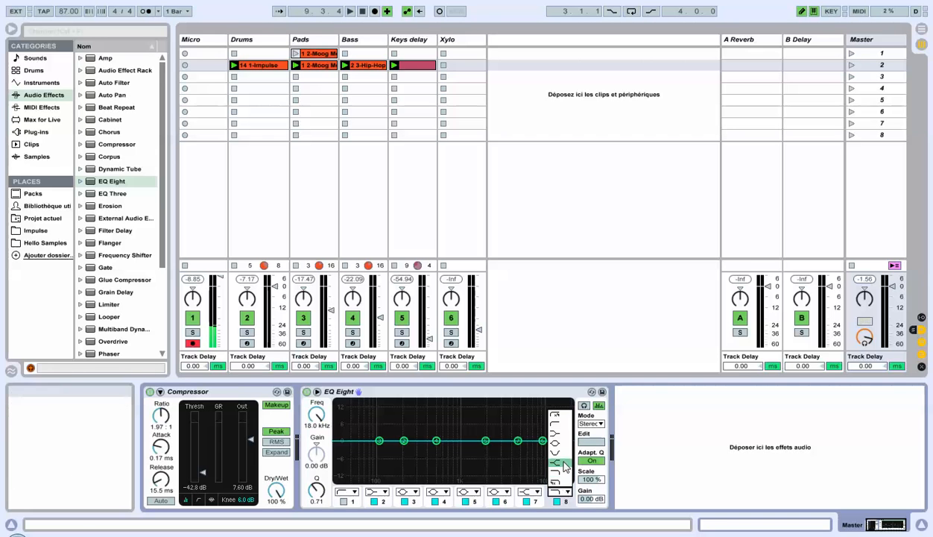
left_click(555, 456)
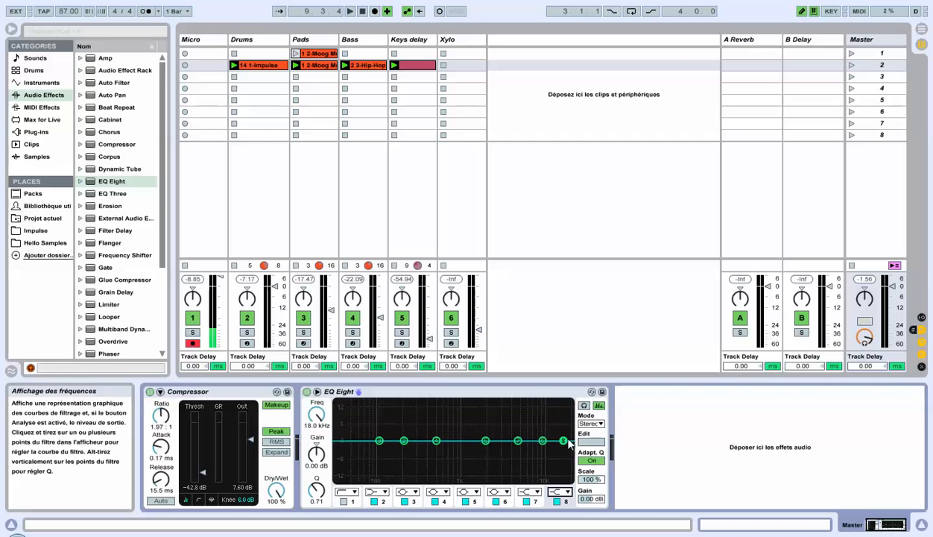
left_click(567, 491)
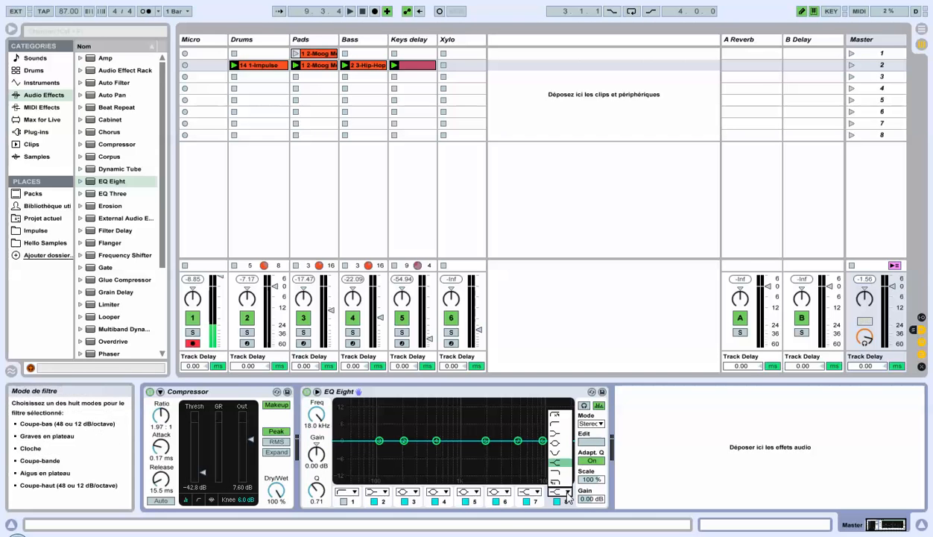
left_click(567, 474)
left_click(556, 502)
left_click(374, 501)
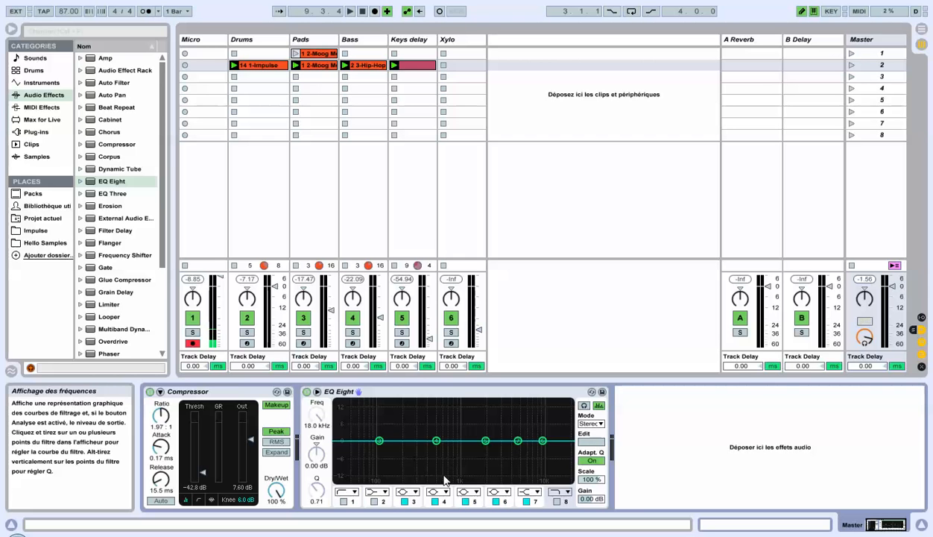
Add a Spectrum analyser after the EQ Eight on the Master track
left_click(163, 195)
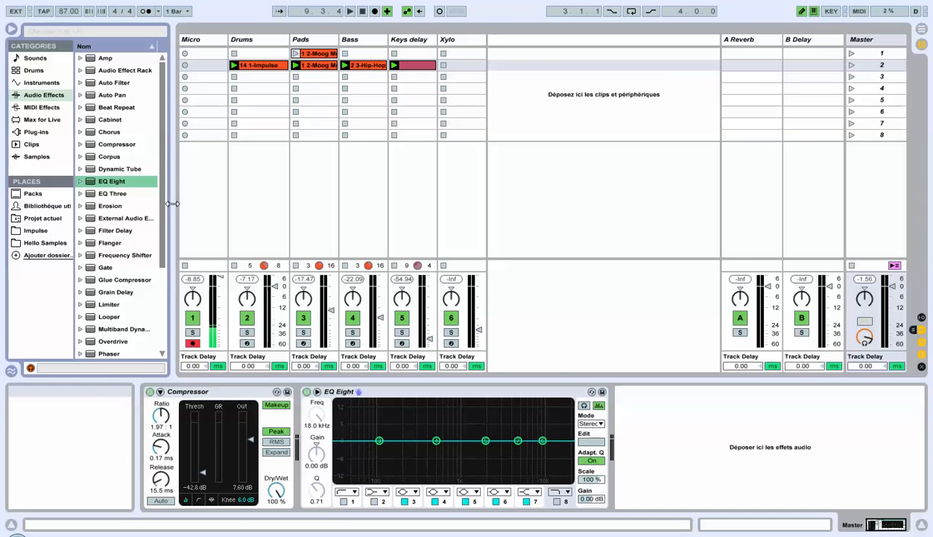
left_click_drag(165, 206, 165, 289)
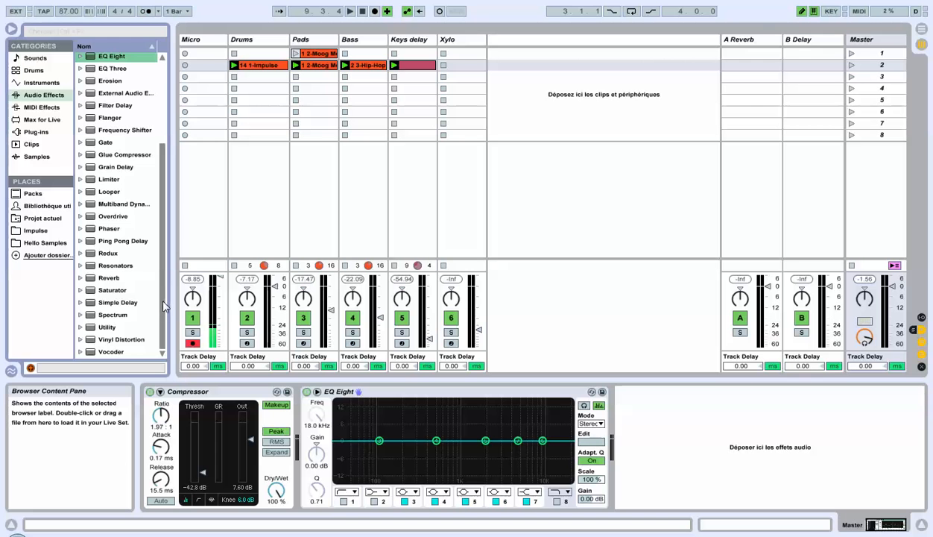
left_click(116, 317)
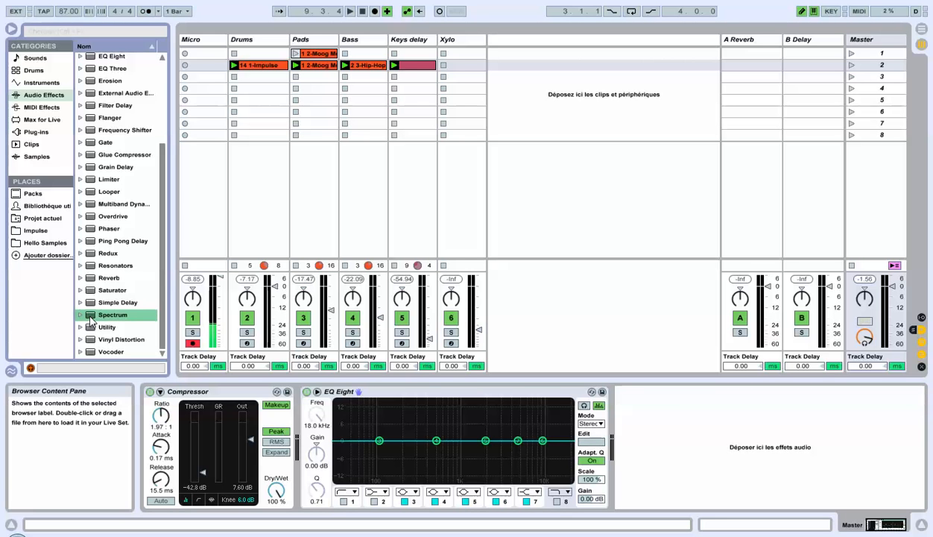
left_click_drag(685, 486, 686, 486)
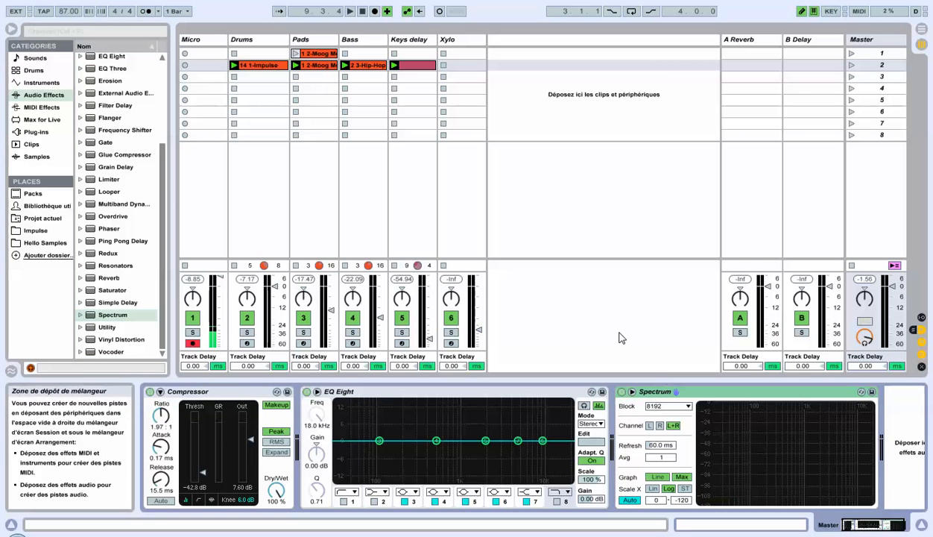
Play the set to examine the Master spectrum, and set EQ Eight's filter 4 to 438 Hz with −0.95 dB gain
key("space")
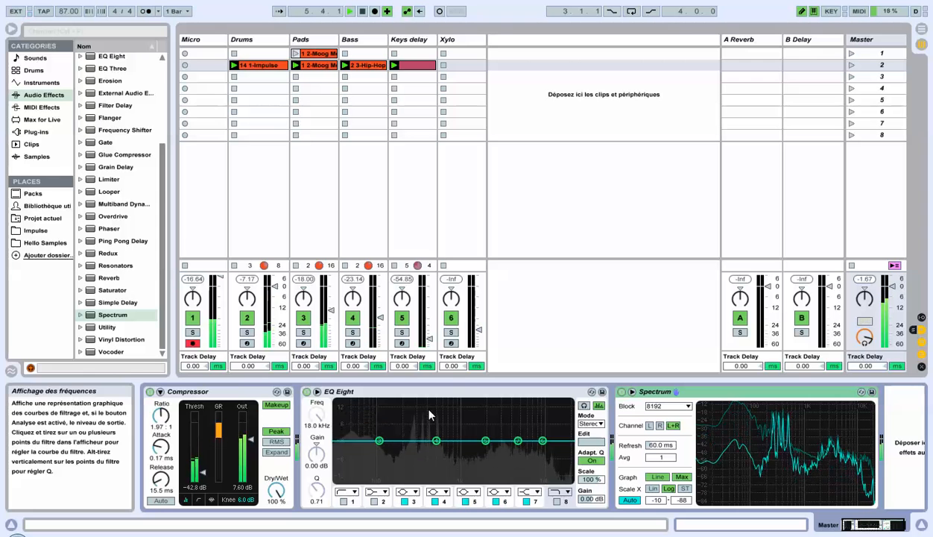
mouse_move(815, 423)
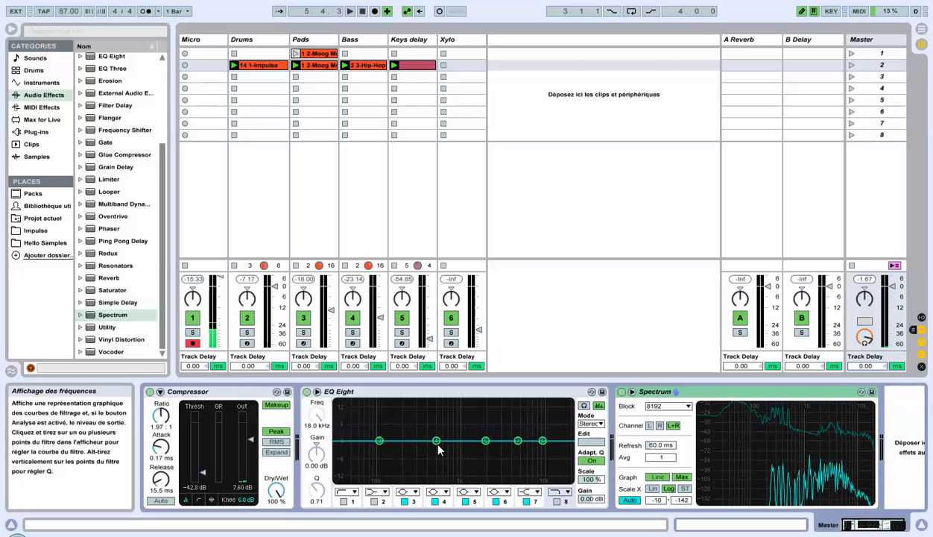
left_click(437, 504)
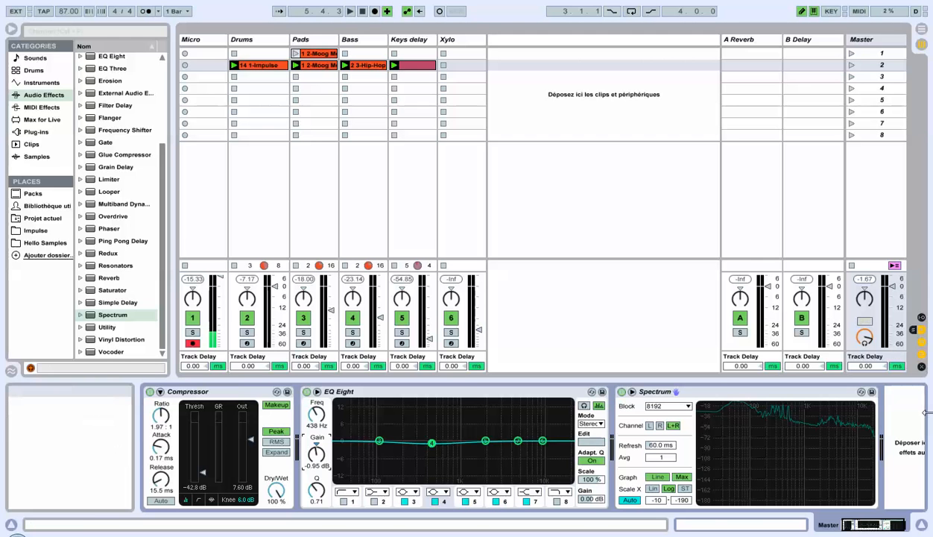
Play the set again to examine the equalised Master signal in the EQ Eight and Spectrum displays
key("space")
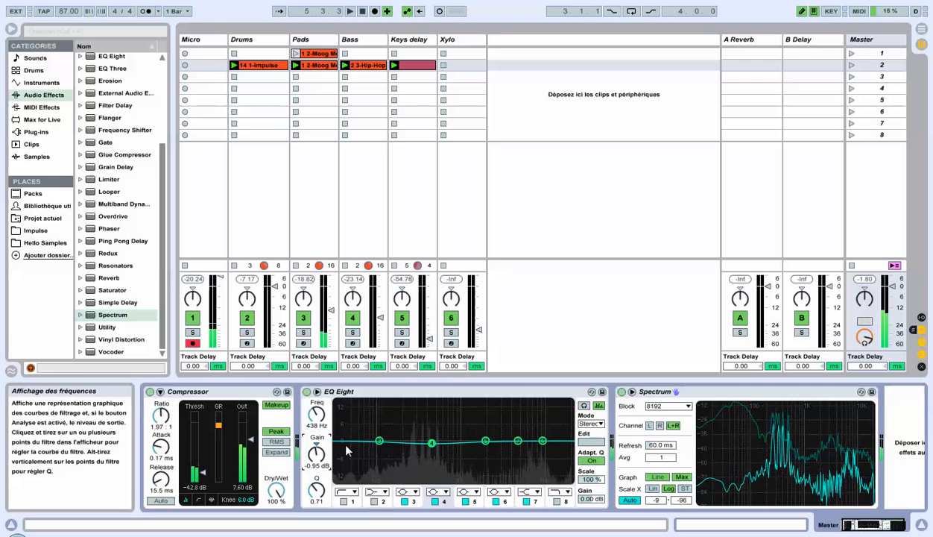
key("space")
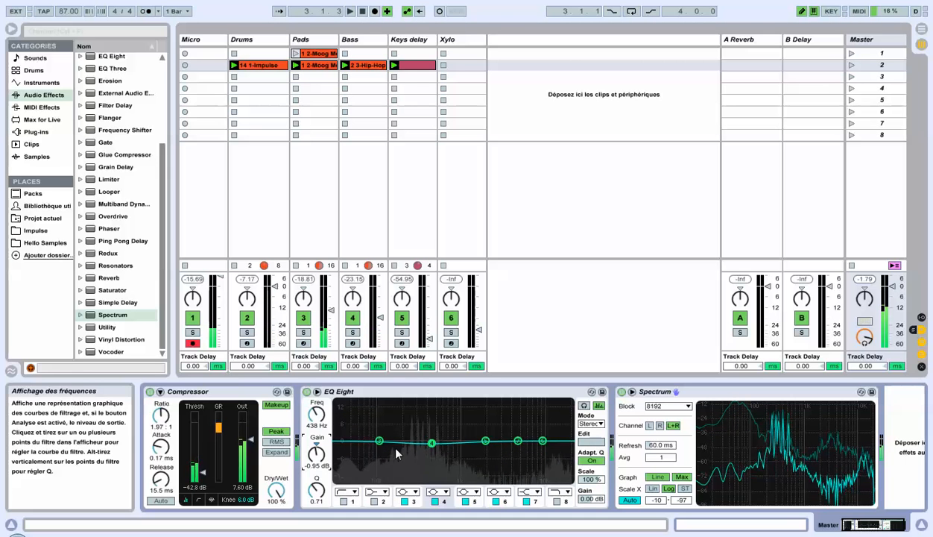
mouse_move(735, 407)
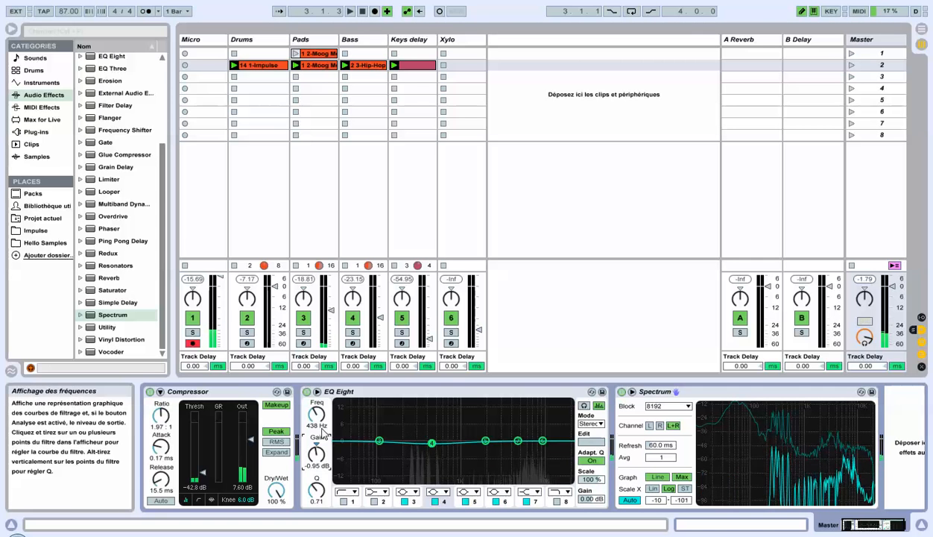
Set EQ Eight's filter 3 to 54 Hz with −2.14 dB gain while the set plays
left_click(413, 501)
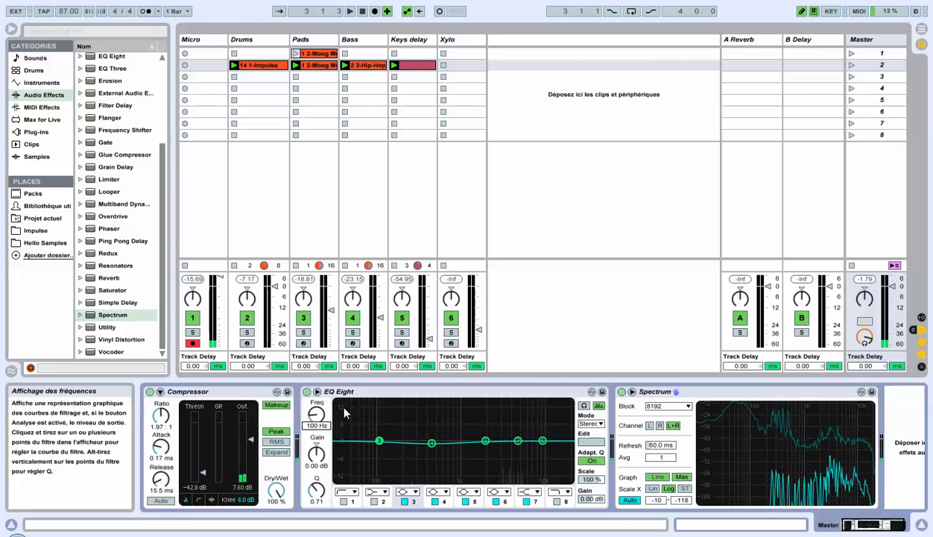
type("54")
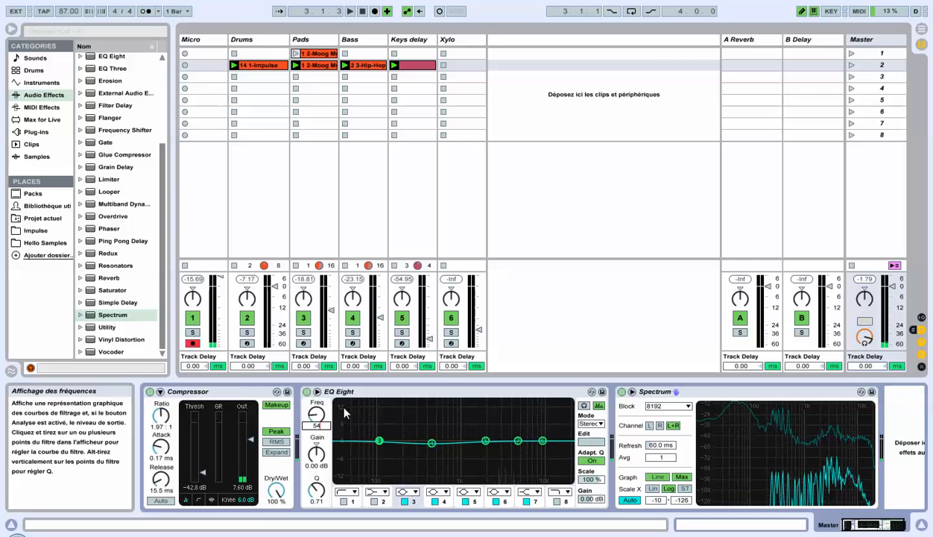
key("Return")
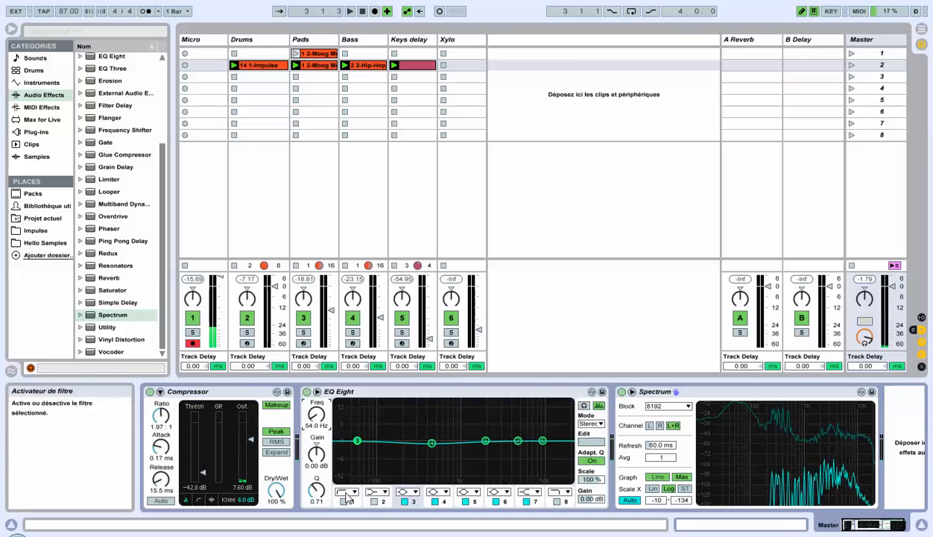
key("space")
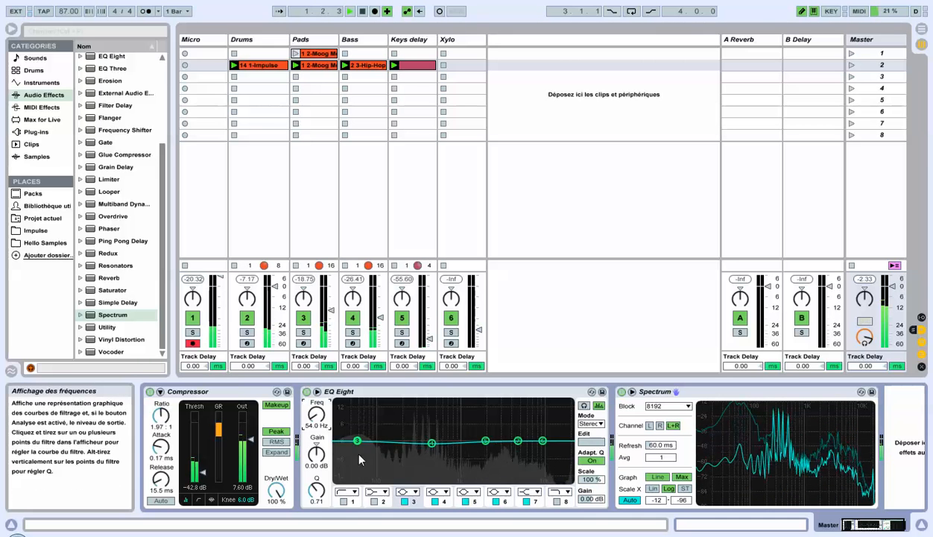
mouse_move(357, 440)
left_mouse_down()
mouse_move(360, 479)
mouse_move(351, 430)
mouse_move(355, 441)
left_mouse_up()
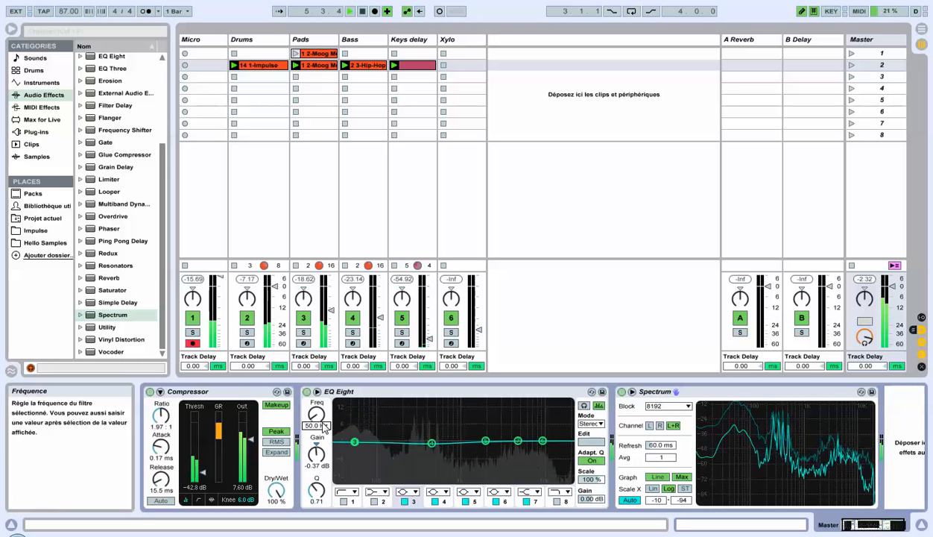
type("54")
key("Return")
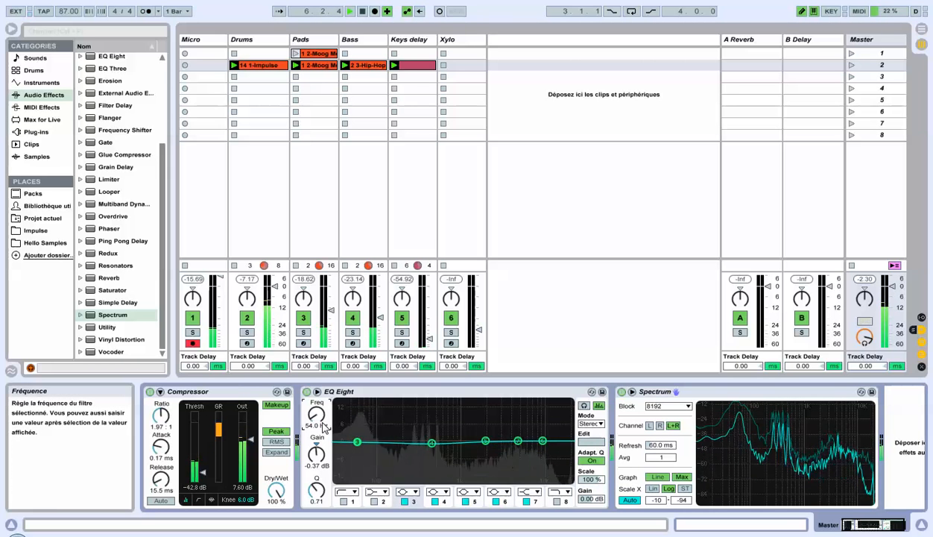
left_click_drag(317, 454, 316, 463)
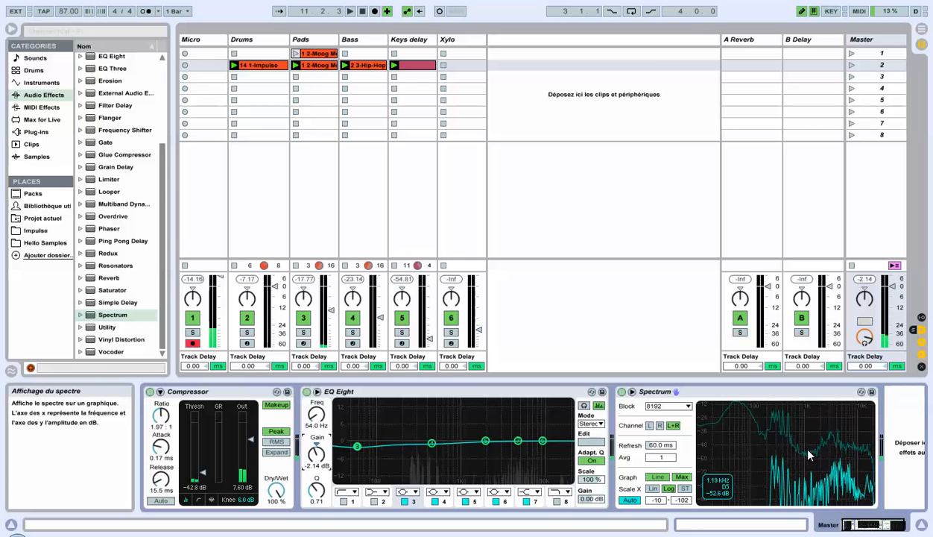
left_click(318, 423)
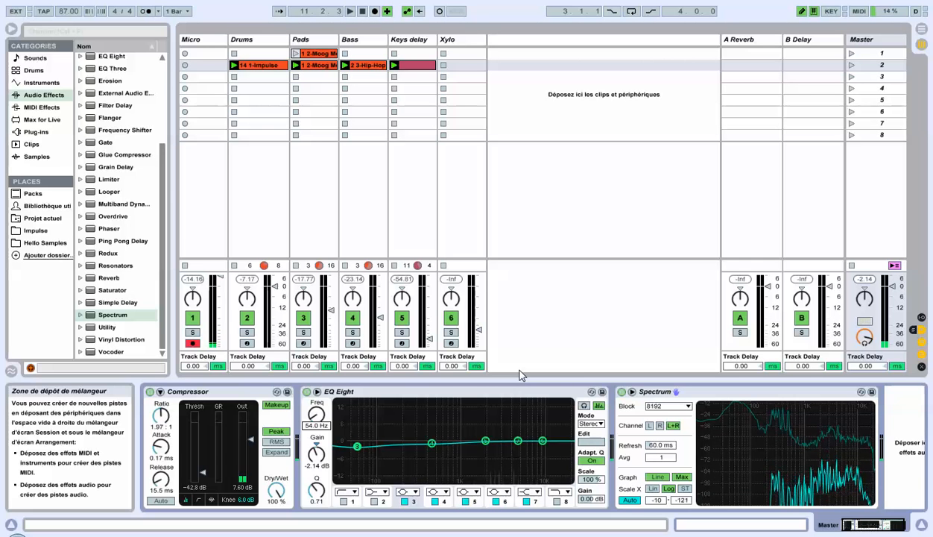
type("100")
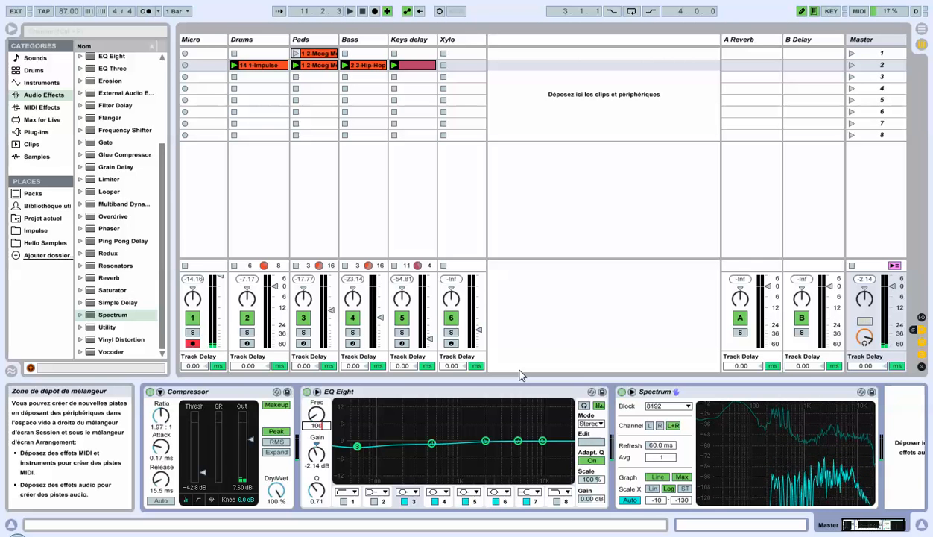
key("BackSpace")
key("BackSpace")
key("BackSpace")
key("BackSpace")
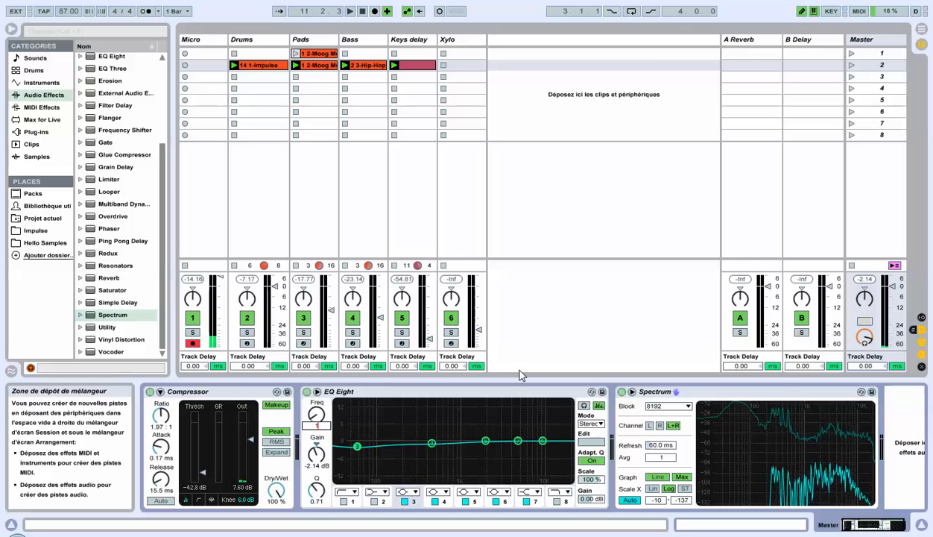
type("5")
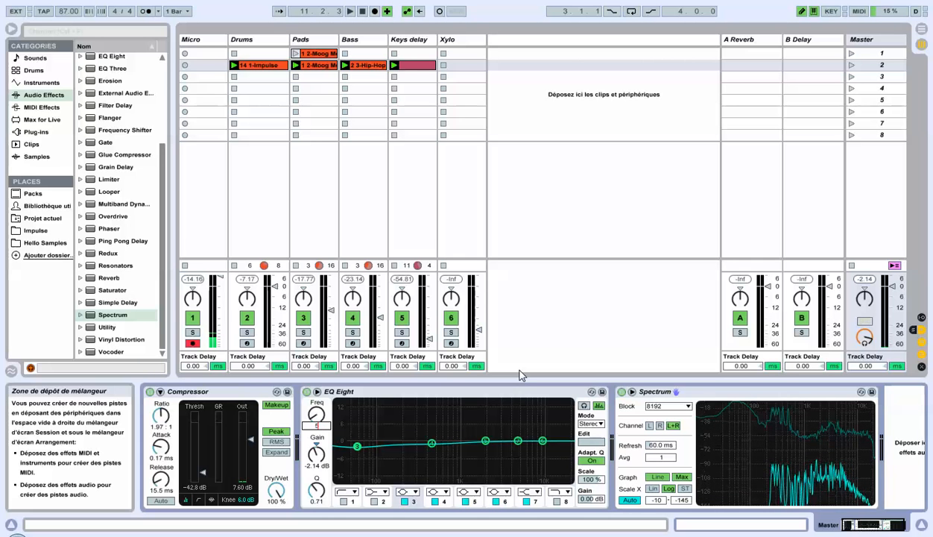
type("4")
key("Return")
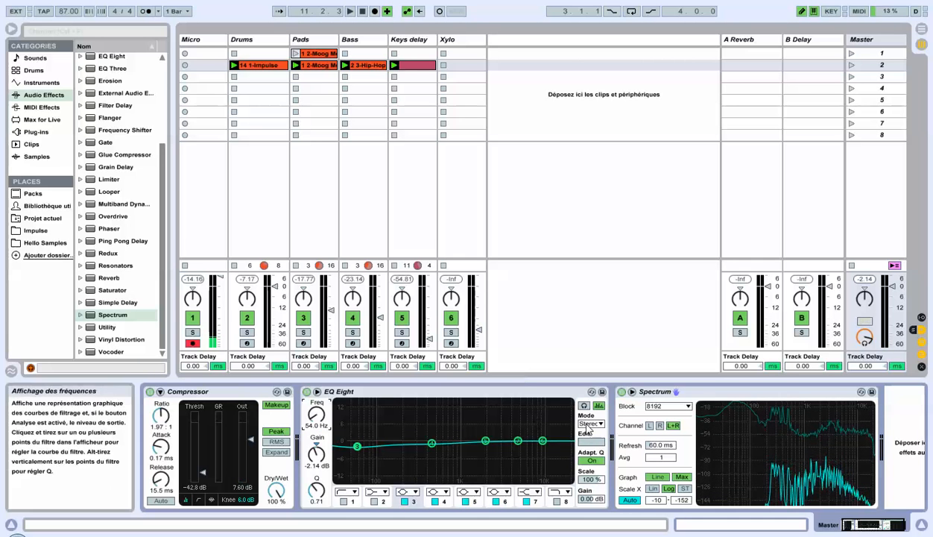
Set EQ Eight's filter 5 to 1.24 kHz with 3.33 dB gain while playing the set
left_click(519, 442)
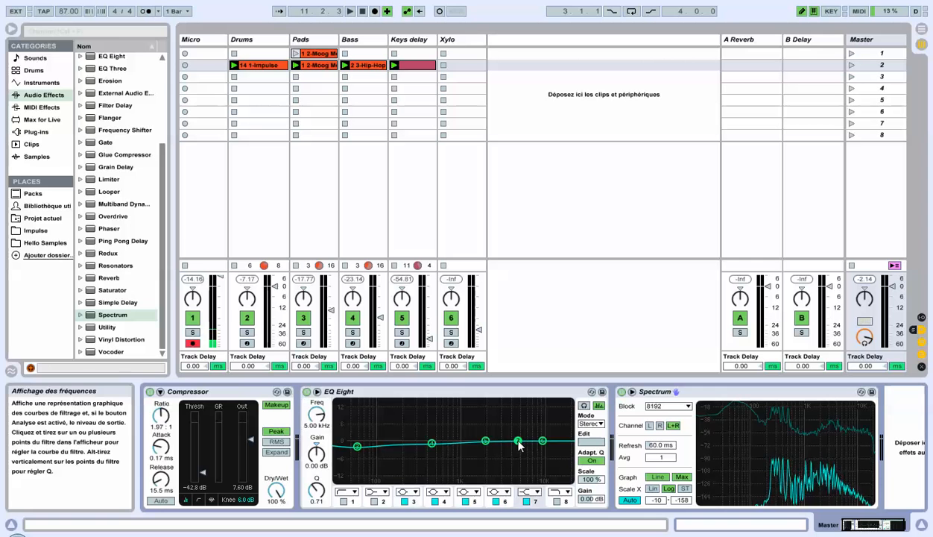
left_click(486, 442)
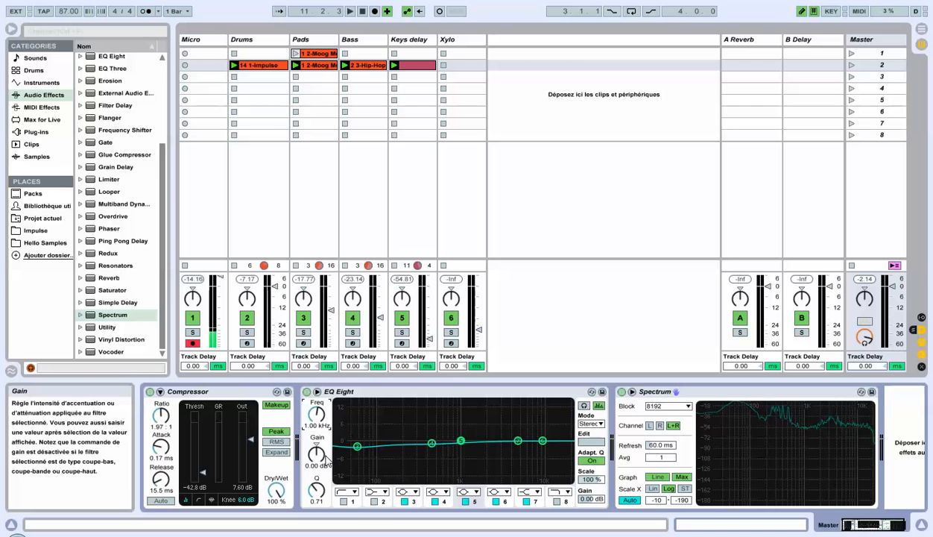
key("space")
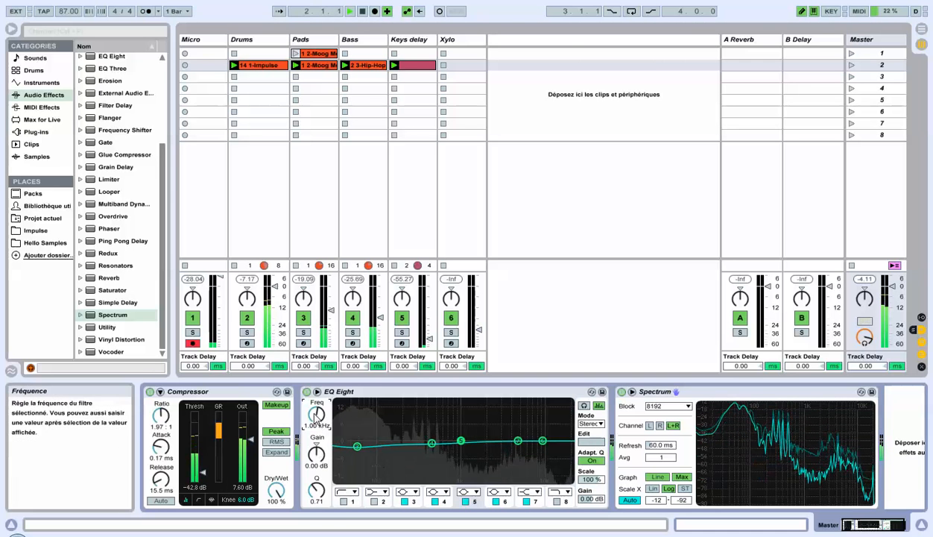
left_click_drag(317, 414, 317, 411)
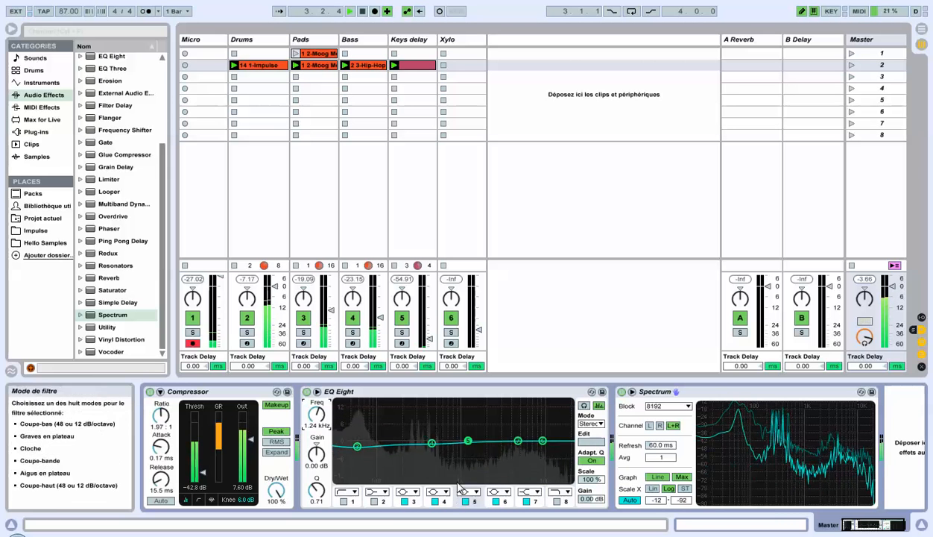
left_click_drag(326, 462, 330, 456)
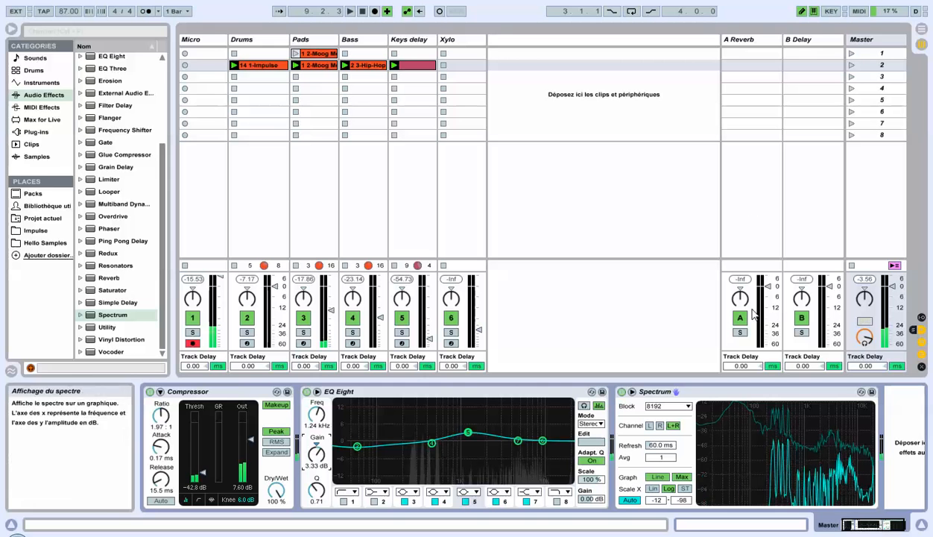
Add a Reverb effect after the Spectrum on the Master track
left_click(886, 45)
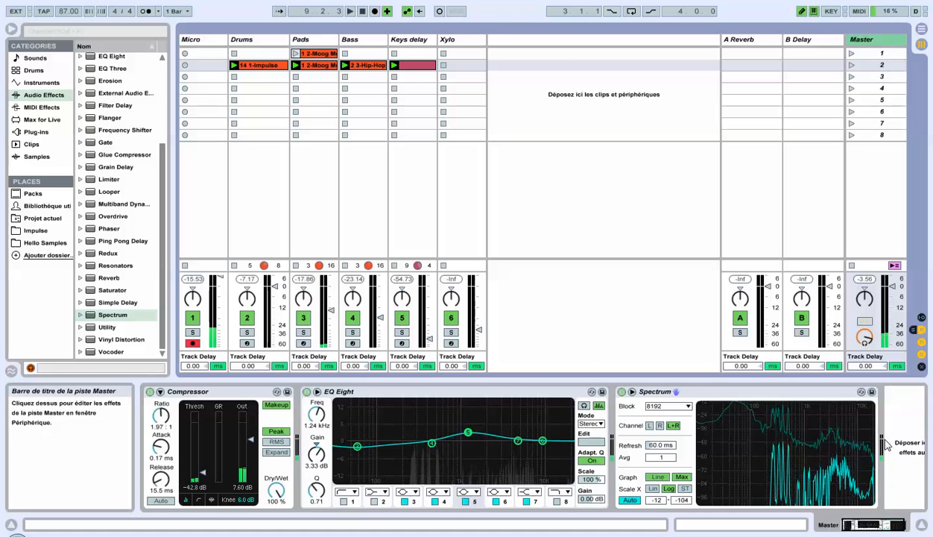
left_click(895, 523)
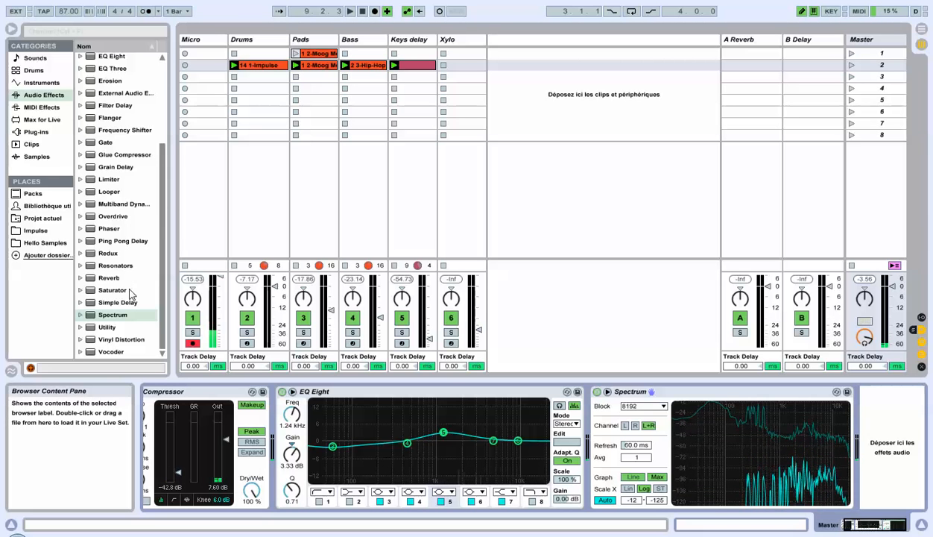
left_click_drag(97, 278, 885, 43)
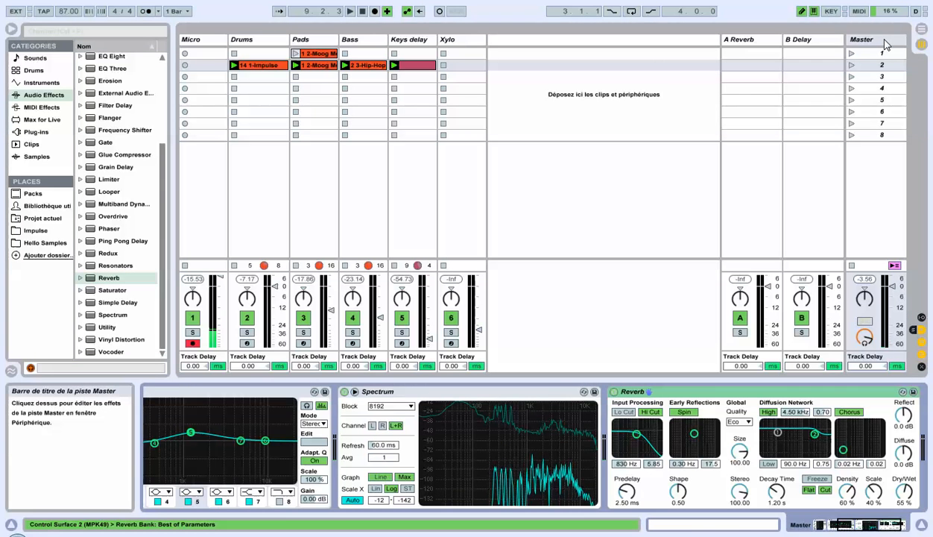
left_click(81, 278)
left_click(82, 278)
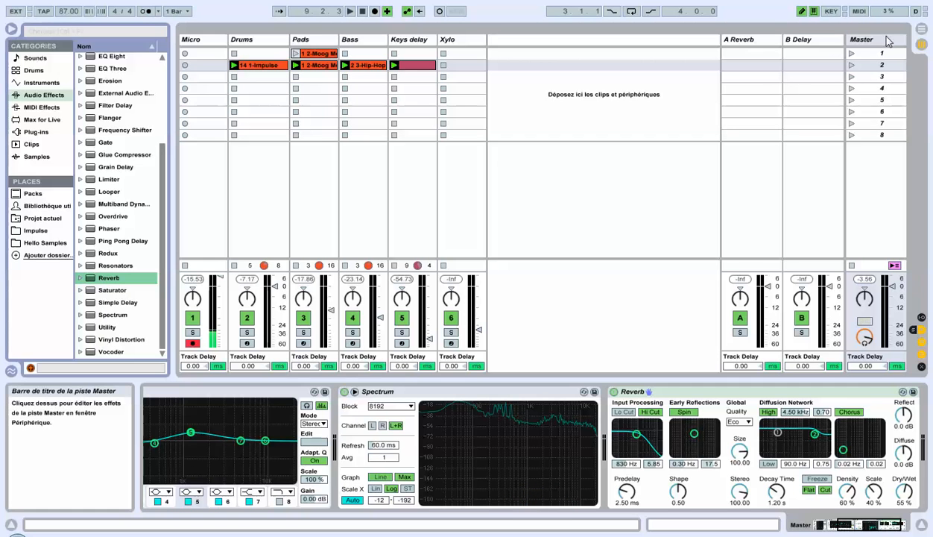
Set the Master Reverb's Dry/Wet to 4.0 % and compare playback with the Reverb switched off and on
left_click(867, 37)
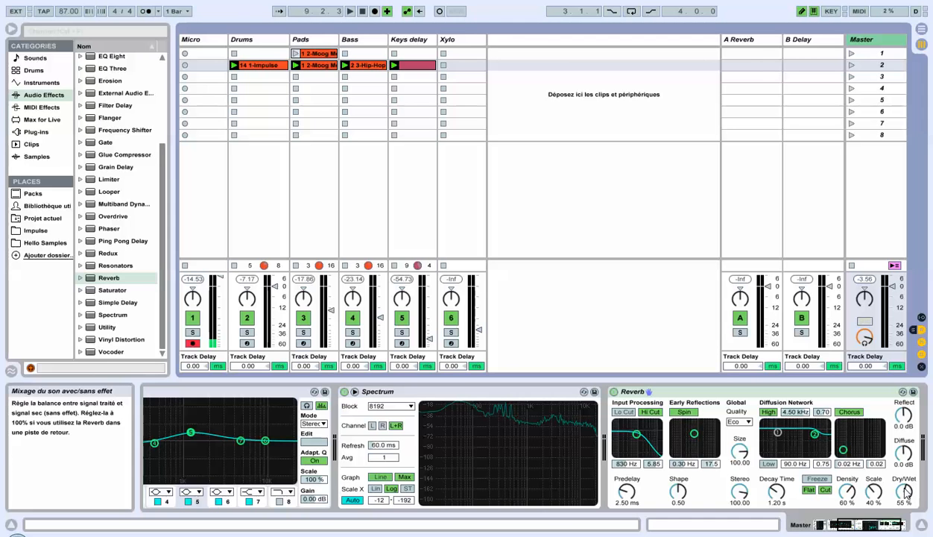
left_click_drag(906, 492, 906, 499)
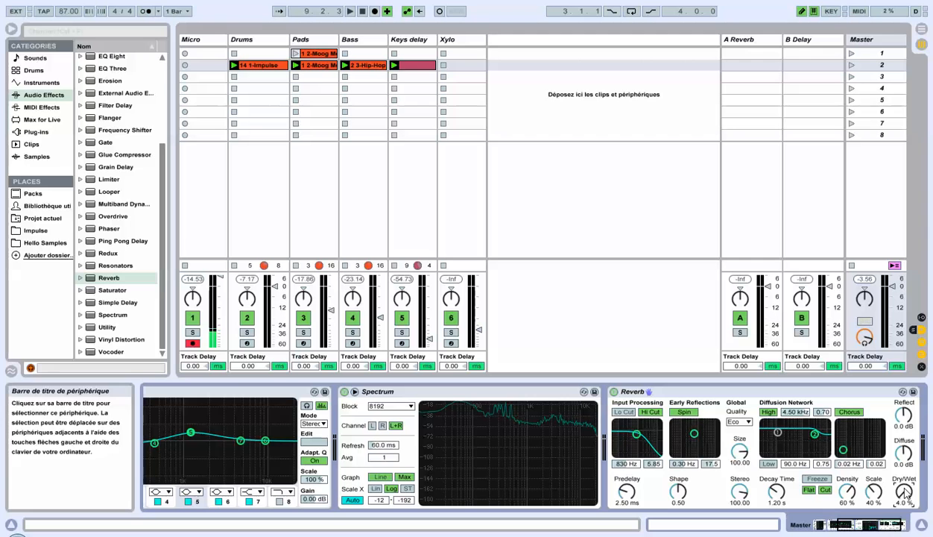
left_click(614, 392)
key("space")
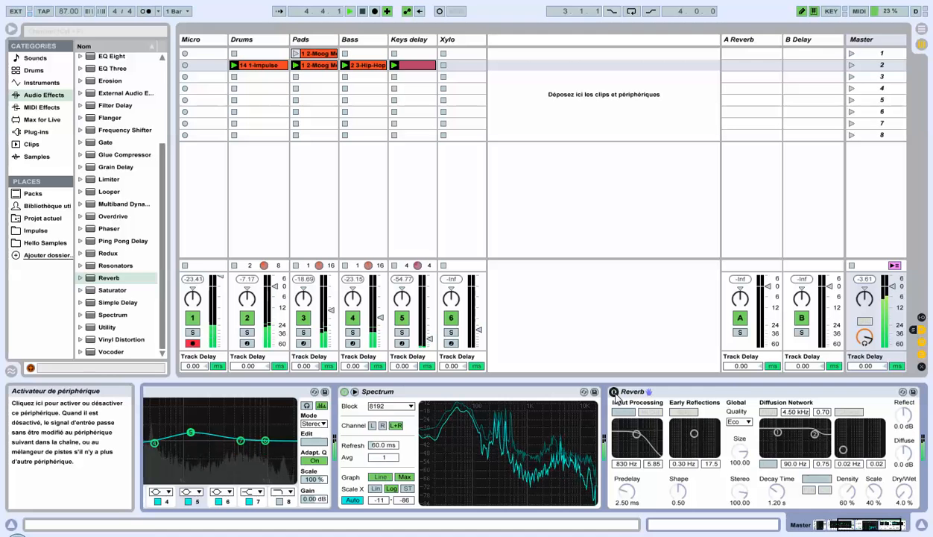
left_click(614, 392)
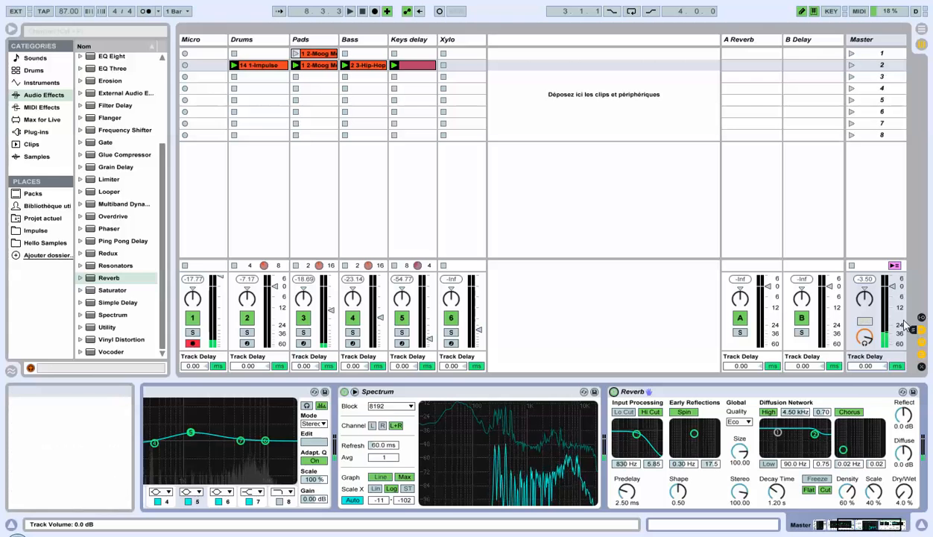
Play the set, try an 18.8 dB output gain on the Master Compressor, and reduce it to 8.92 dB
left_click_drag(858, 529, 822, 528)
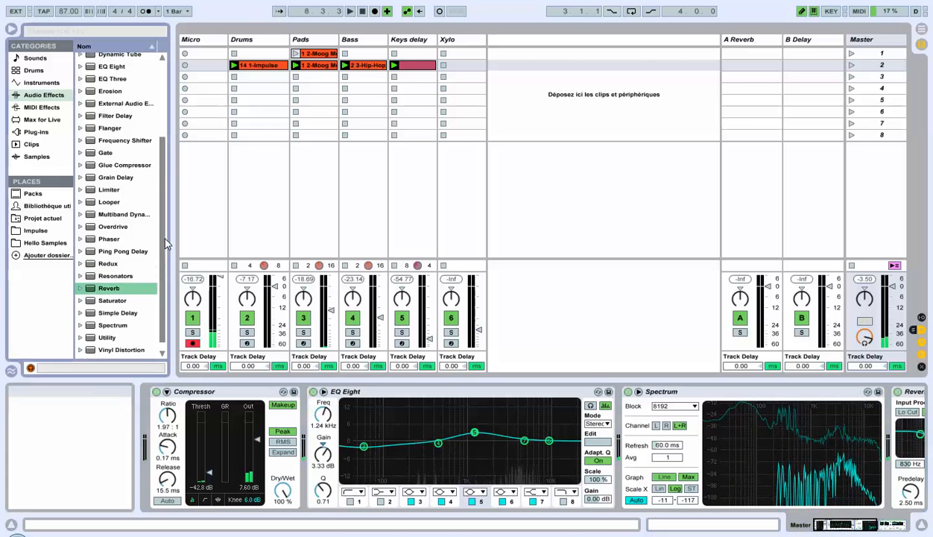
left_click_drag(162, 249, 159, 268)
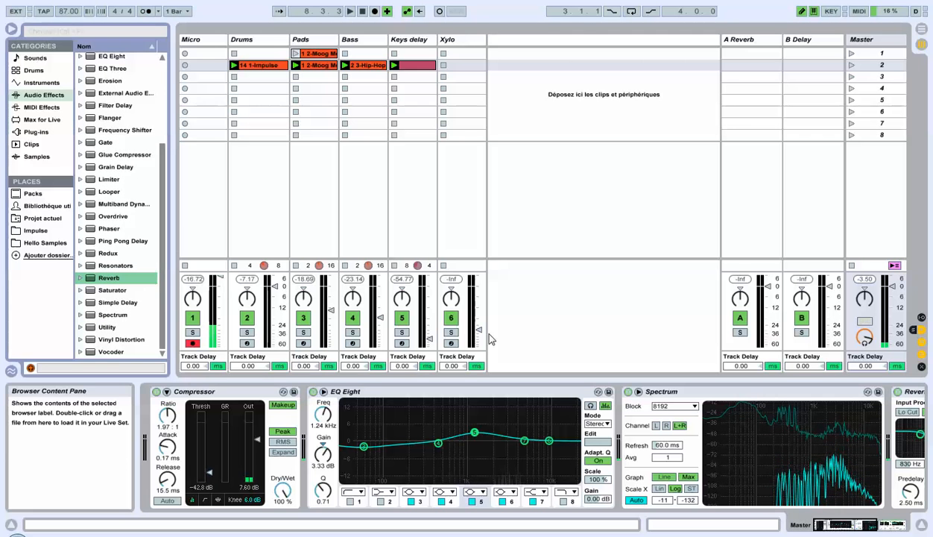
left_click(843, 525)
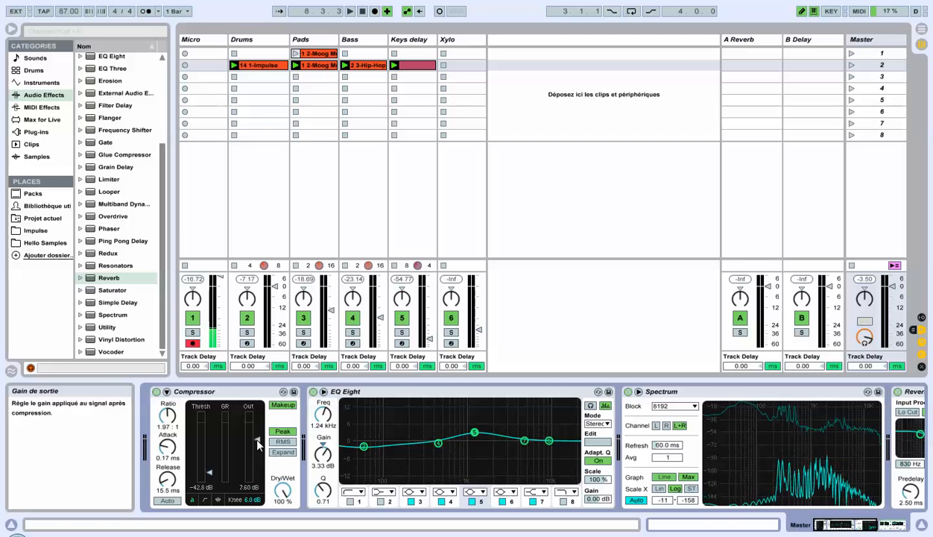
key("space")
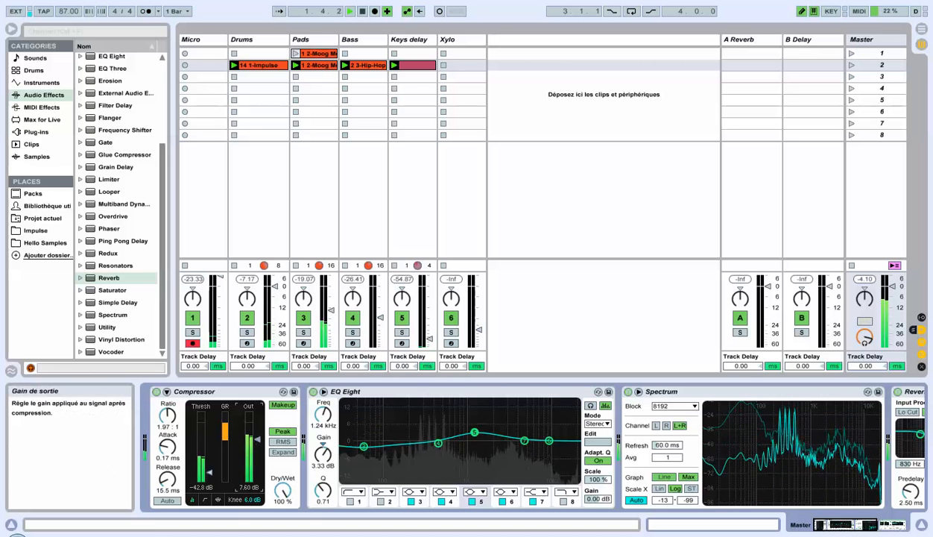
left_click_drag(256, 440, 256, 433)
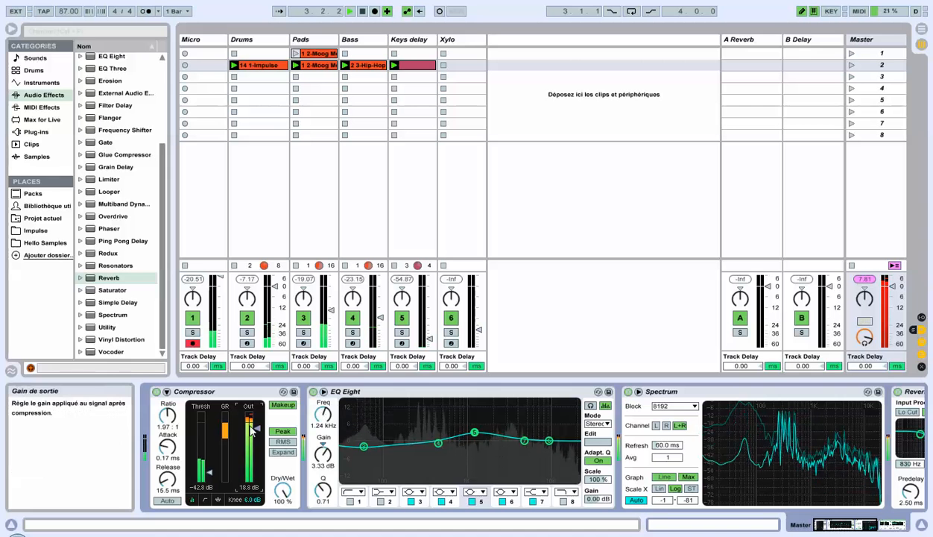
left_click_drag(257, 430, 256, 440)
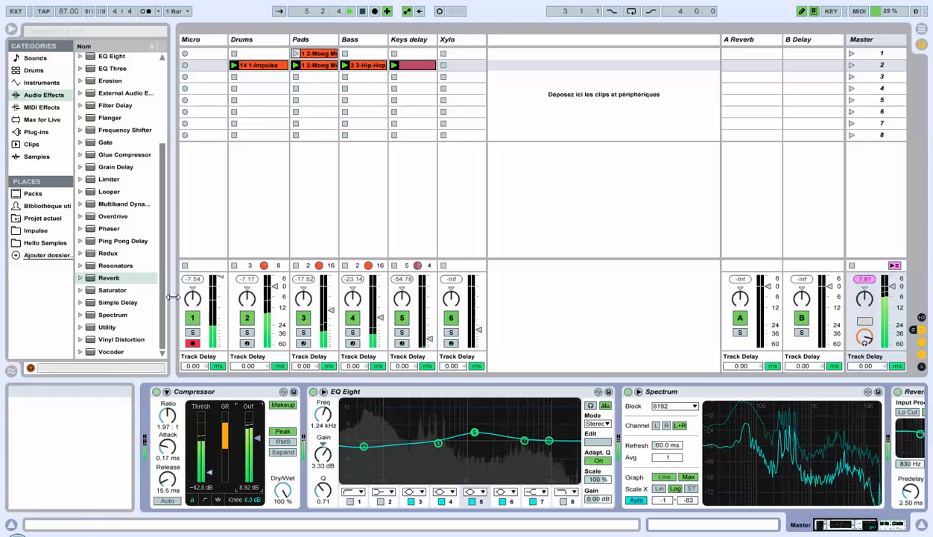
Add a Limiter after the Reverb at the end of the Master effects chain
left_click_drag(164, 297, 158, 184)
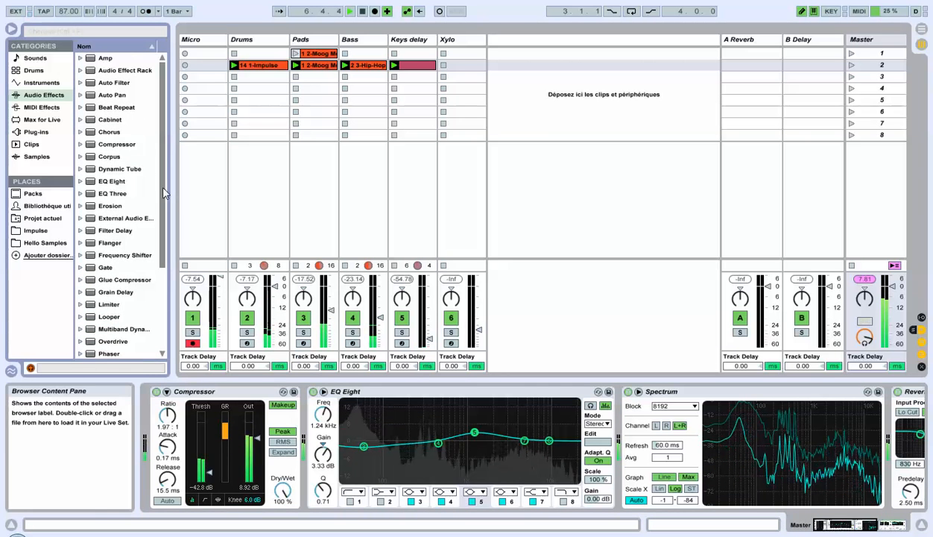
left_click_drag(93, 305, 888, 441)
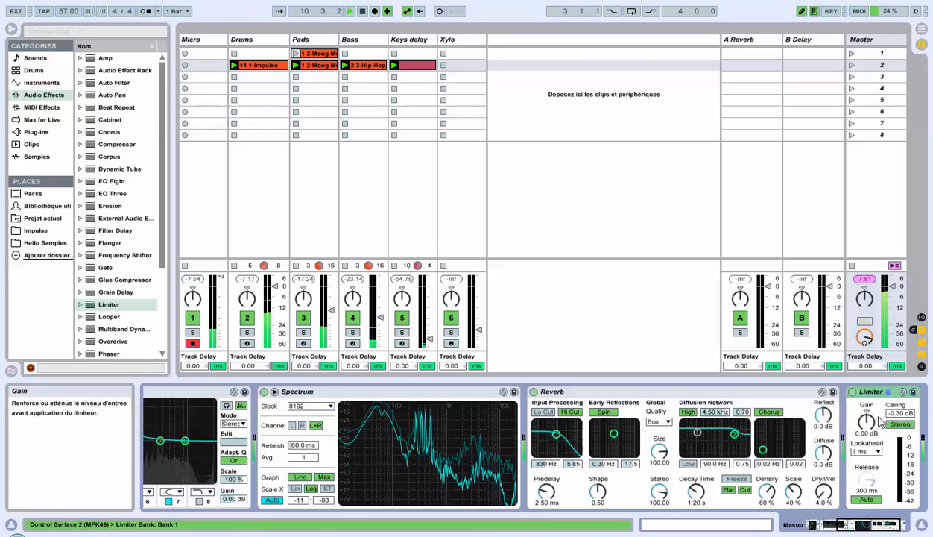
Raise the Master Compressor's output gain to 16.2 dB and lower the Pads track volume to −16.7 dB
mouse_move(366, 456)
scroll(298, 448, "left", 5)
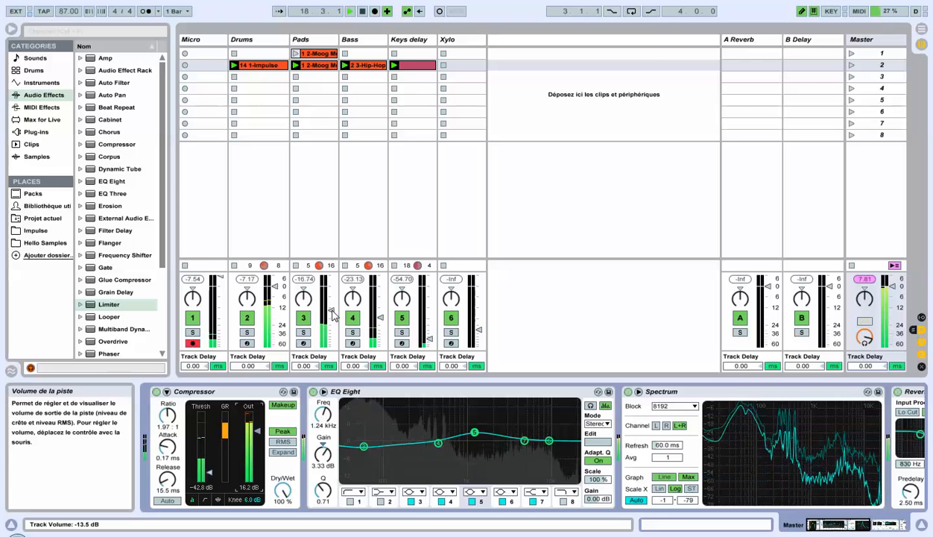
left_click_drag(333, 313, 332, 319)
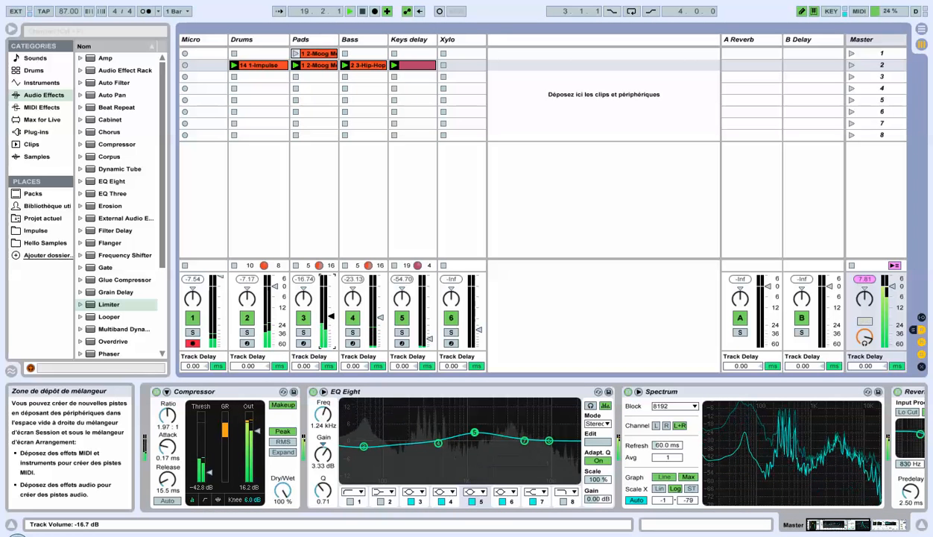
Readjust the Pads track volume and lower the Master Compressor's output gain to 13.5 dB during playback
left_click_drag(331, 317, 332, 323)
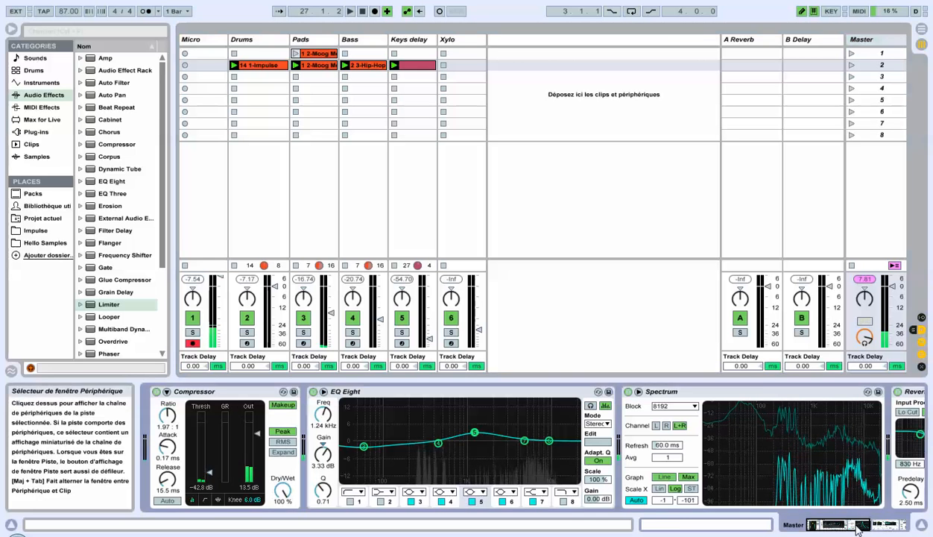
Switch off the Limiter, Reverb, Spectrum, EQ Eight and Compressor in the Master effects chain
left_click(899, 525)
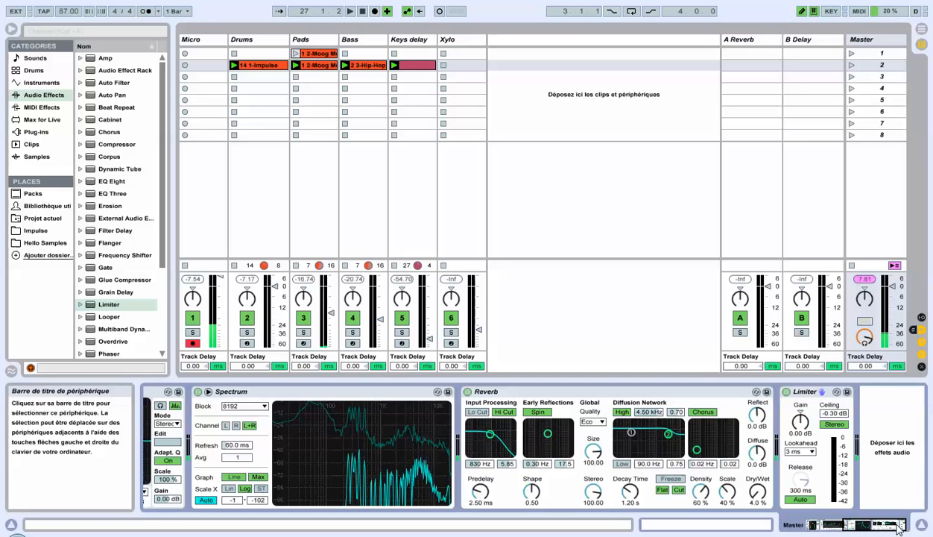
left_click(785, 391)
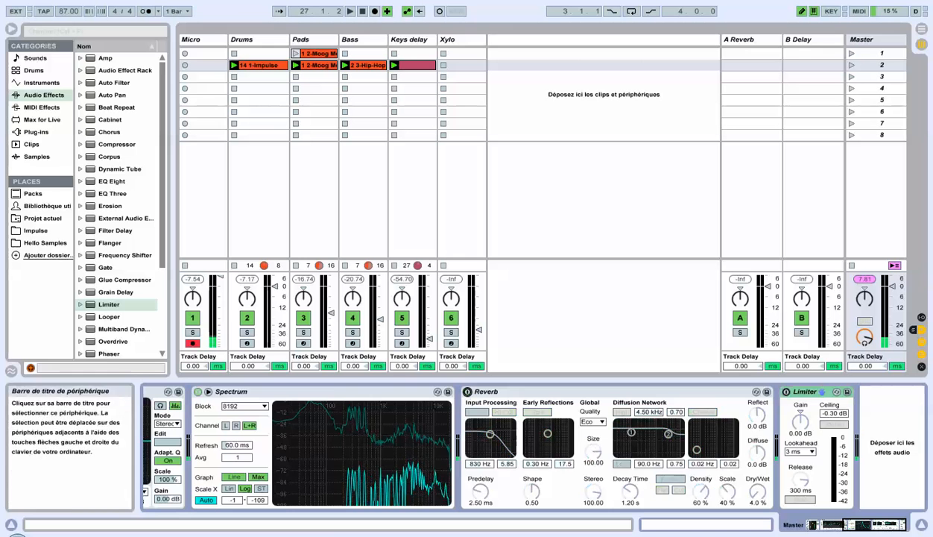
left_click_drag(857, 526, 760, 516)
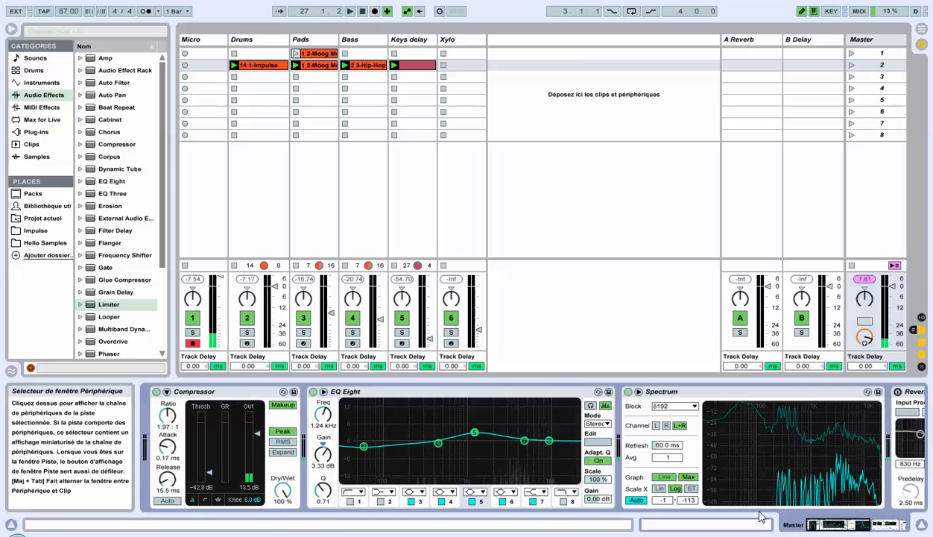
left_click(628, 391)
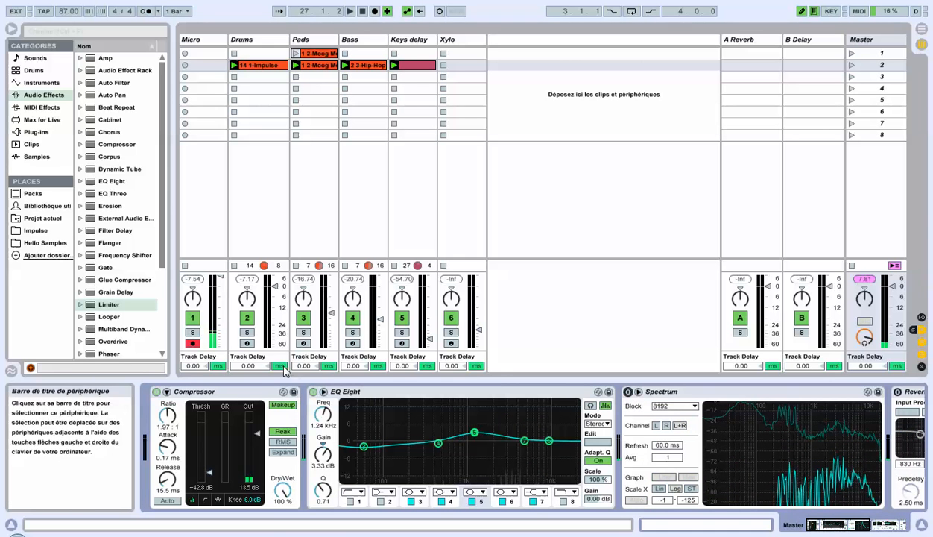
left_click(313, 391)
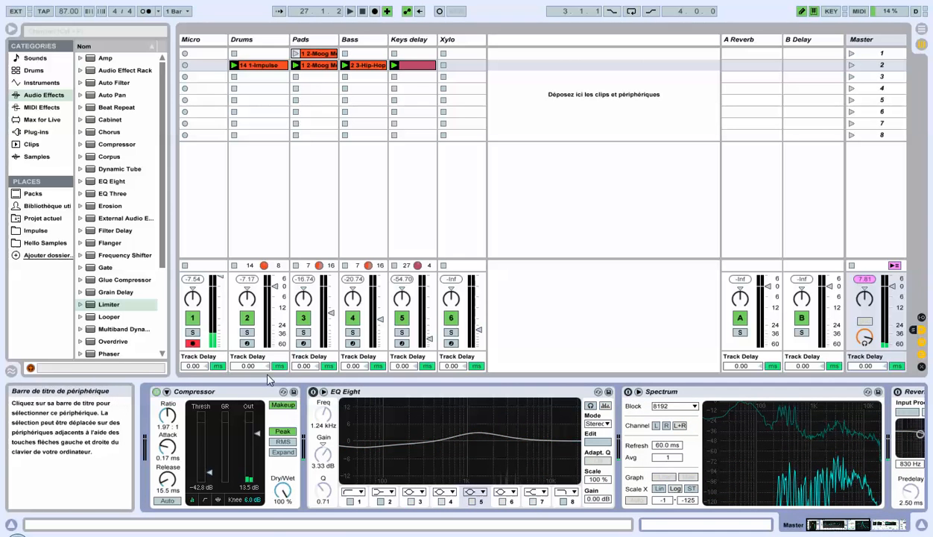
left_click(155, 391)
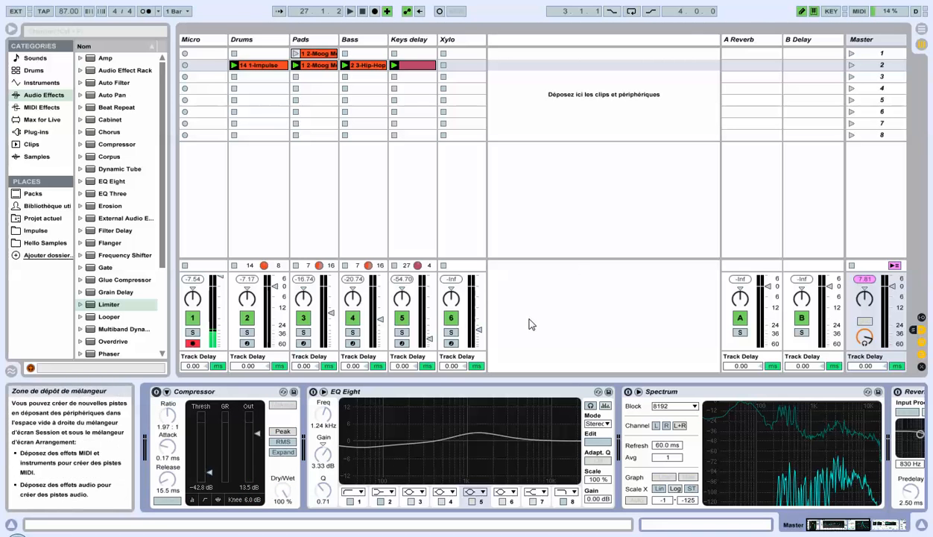
Switch off both sidechain Compressors on the Pads track and check the Bass, Drums and Keys delay tracks' devices
left_click(319, 38)
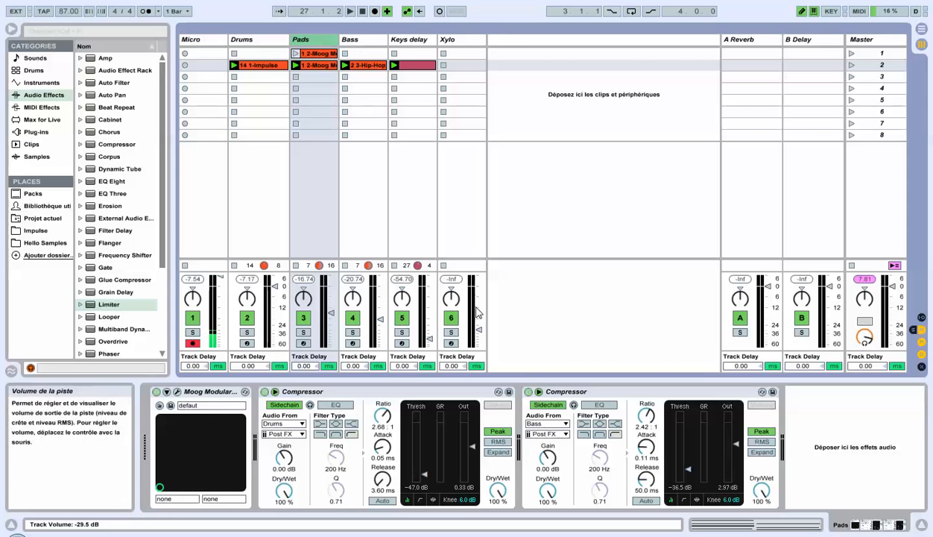
left_click(529, 391)
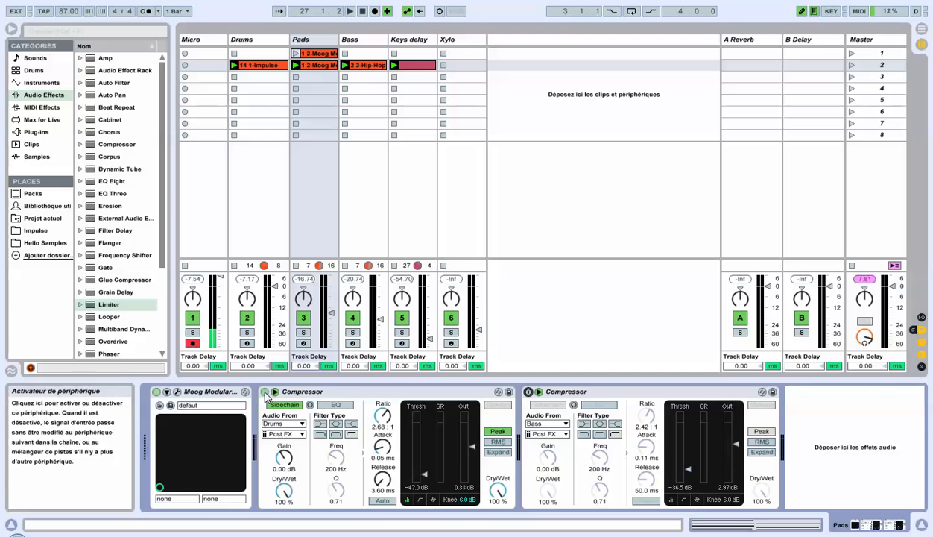
left_click(345, 43)
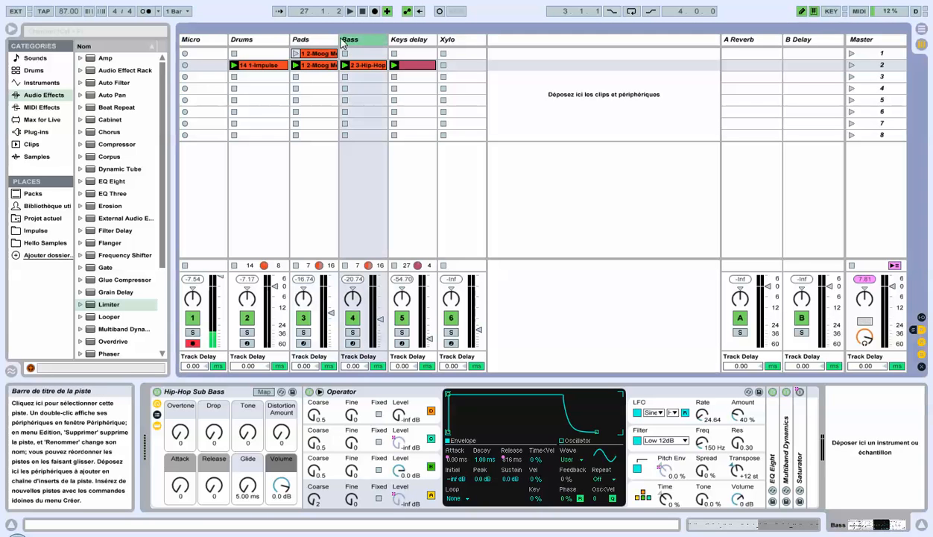
left_click(266, 43)
left_click(429, 42)
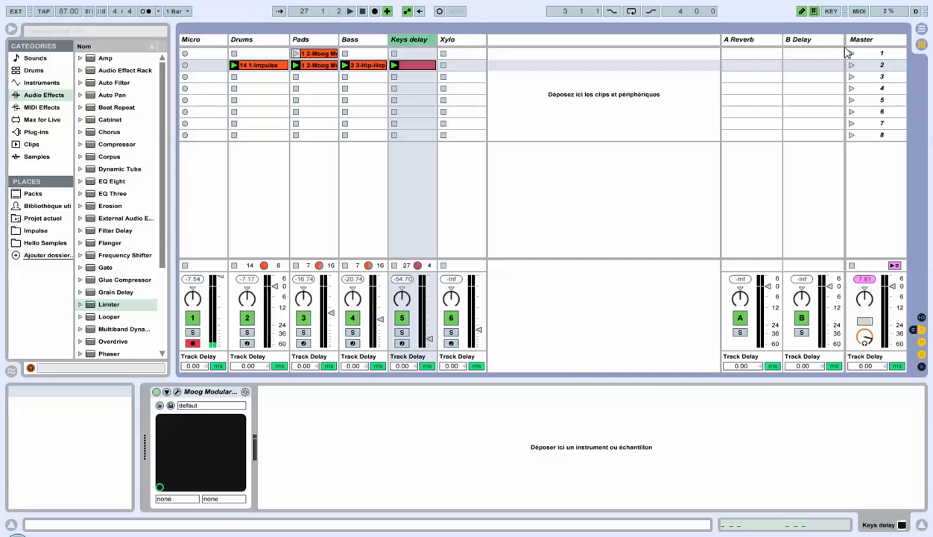
Play the set without the Master effects and switch both sidechain Compressors on the Pads track back on
key("space")
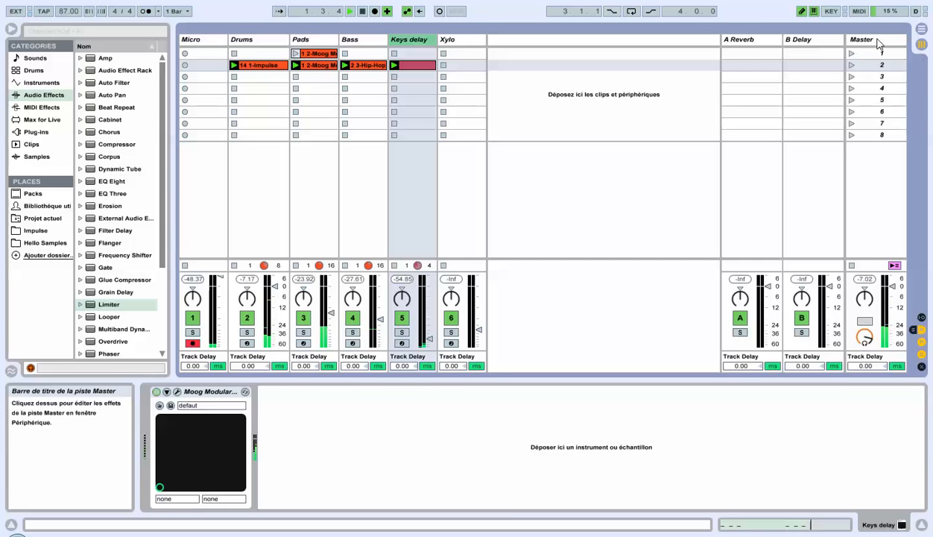
left_click(862, 40)
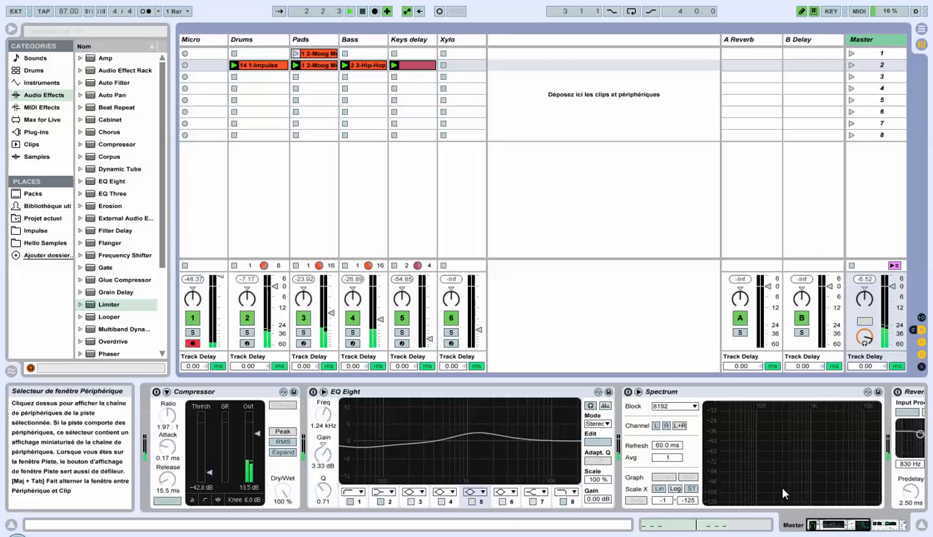
left_click(310, 40)
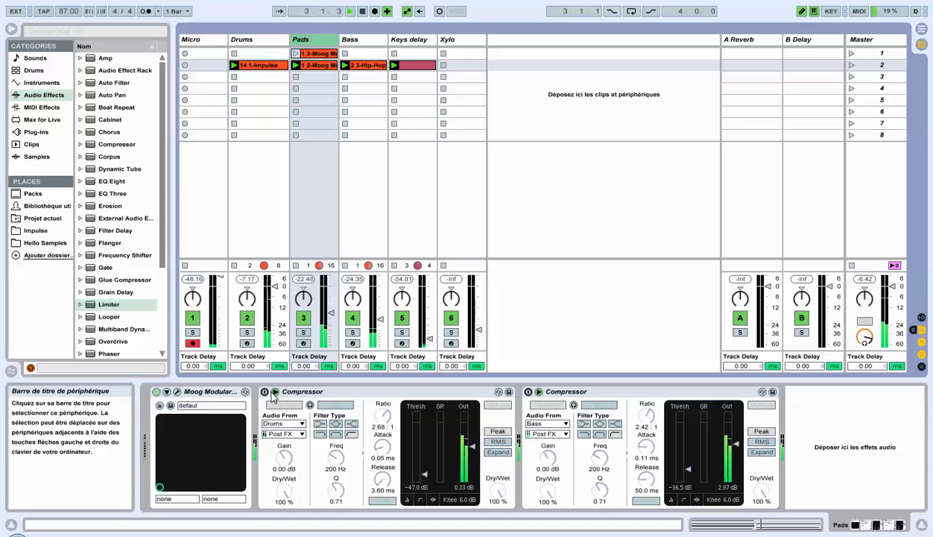
left_click(264, 391)
left_click(528, 392)
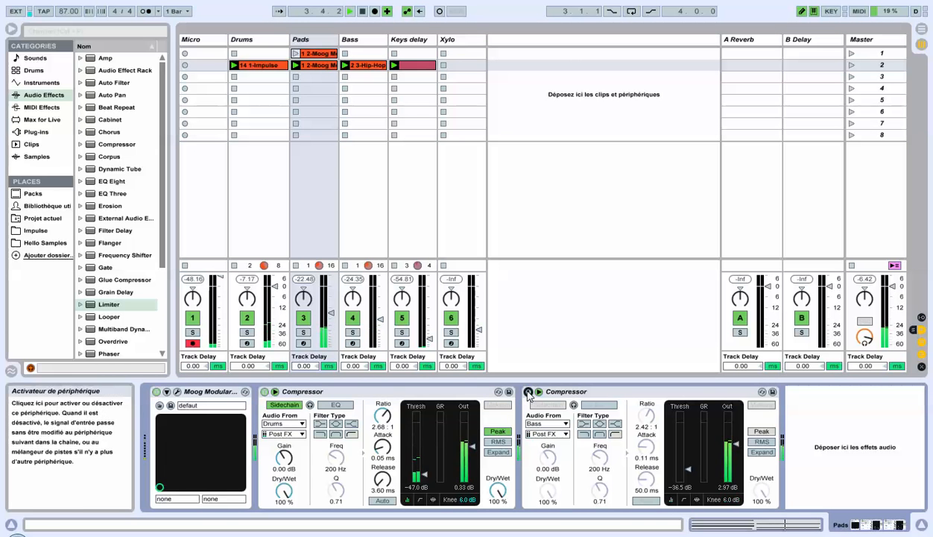
Switch the Master Compressor and EQ Eight back on and lower the Compressor's output gain to 9.58 dB
left_click(863, 40)
left_click(313, 392)
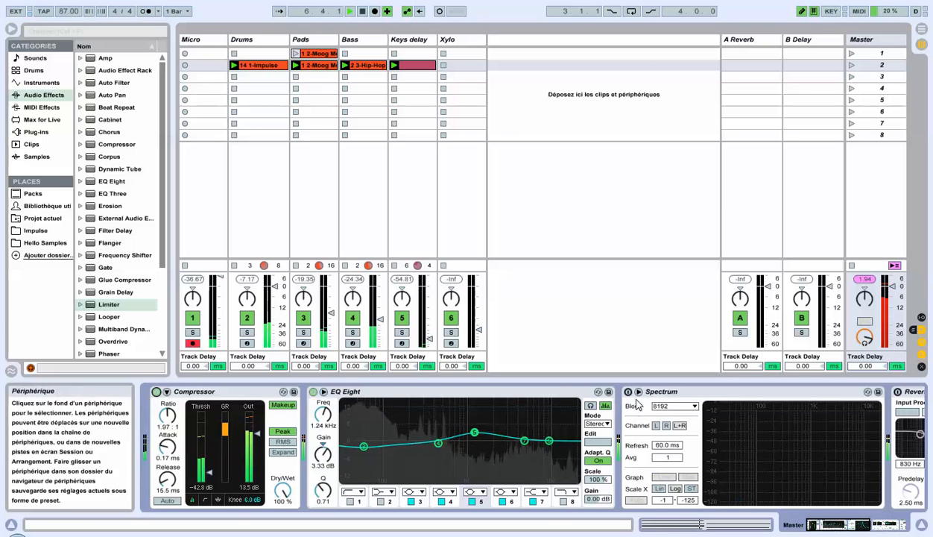
left_click_drag(256, 436, 255, 438)
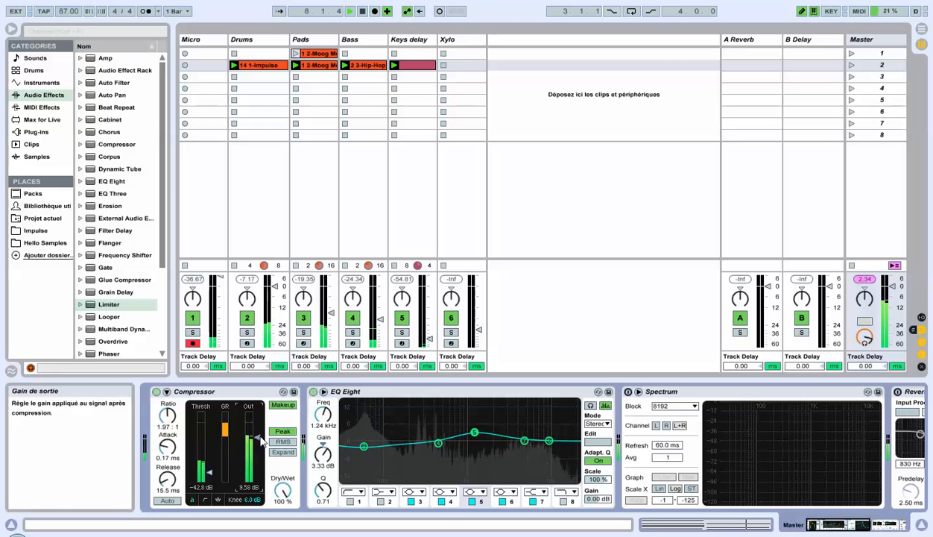
Switch the Master's Spectrum, Reverb and Limiter back on, keeping the Reverb's Dry/Wet at 4.0 %
left_click(629, 392)
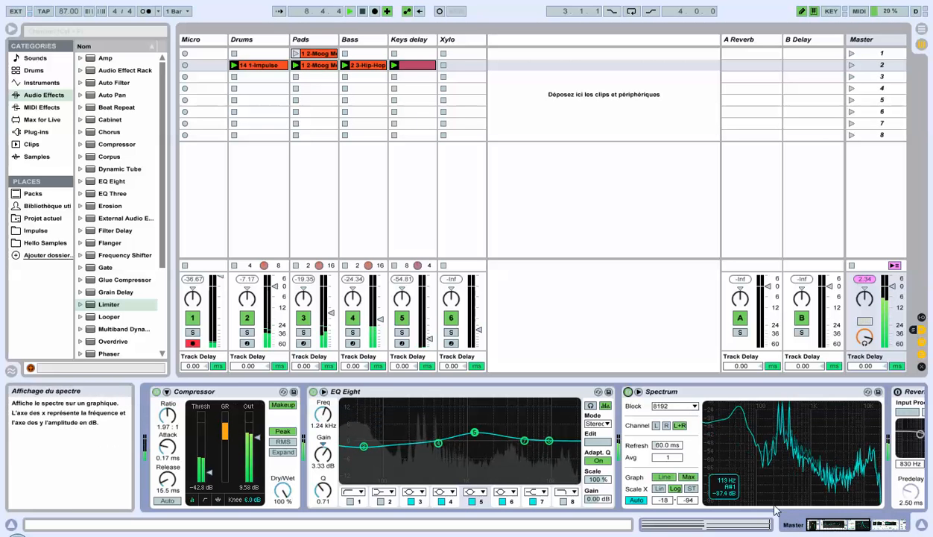
left_click_drag(840, 524, 879, 525)
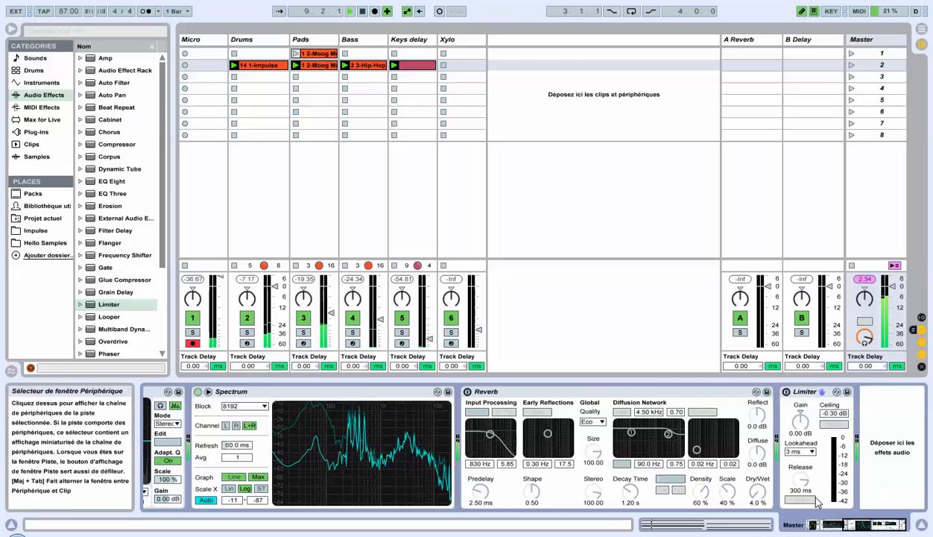
left_click(467, 391)
left_click(785, 391)
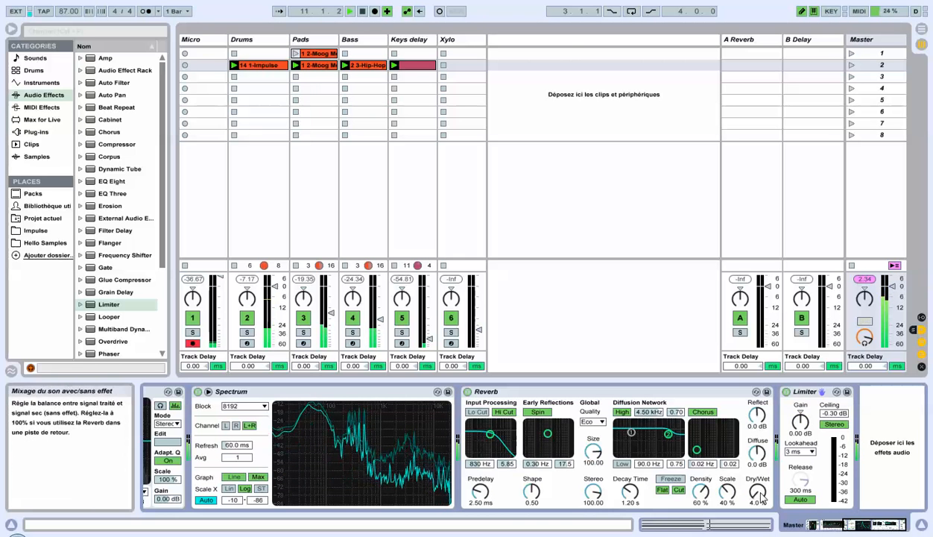
left_click_drag(757, 491, 757, 491)
left_click_drag(861, 529, 827, 526)
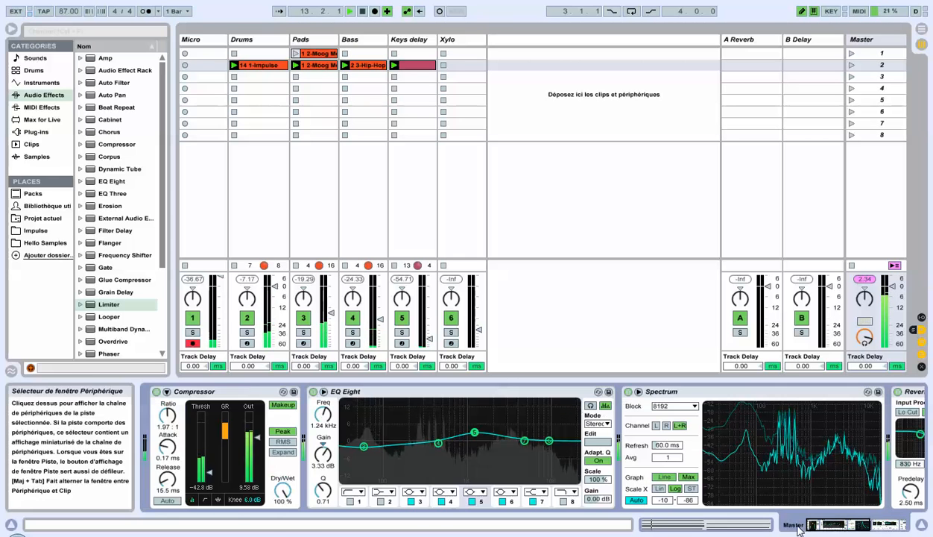
Compare playback with both Pads sidechain Compressors switched off and back on, and restart playback from the beginning
left_click(310, 43)
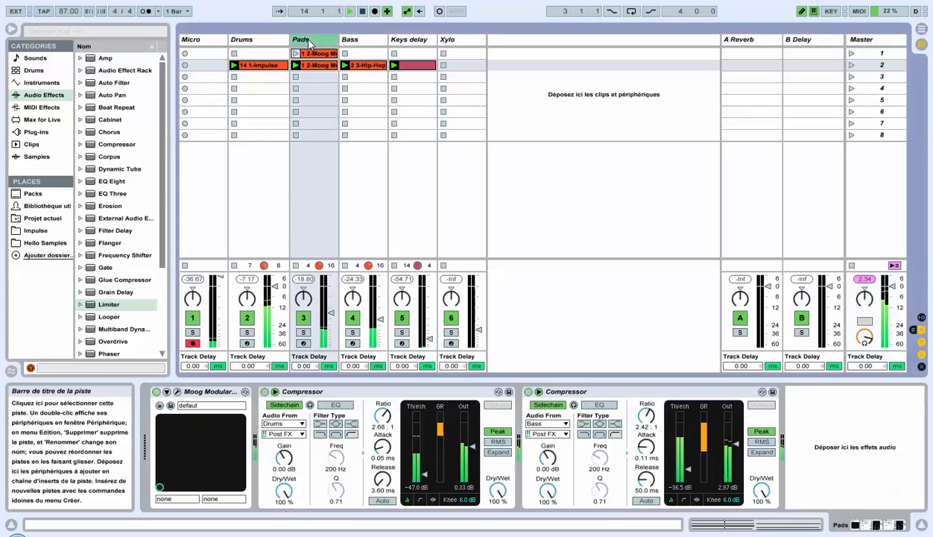
left_click(528, 392)
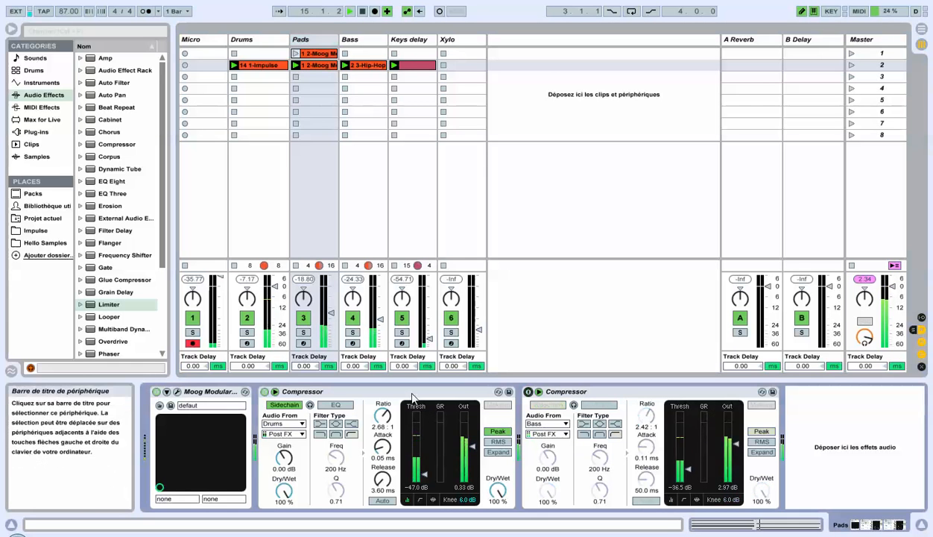
left_click(265, 392)
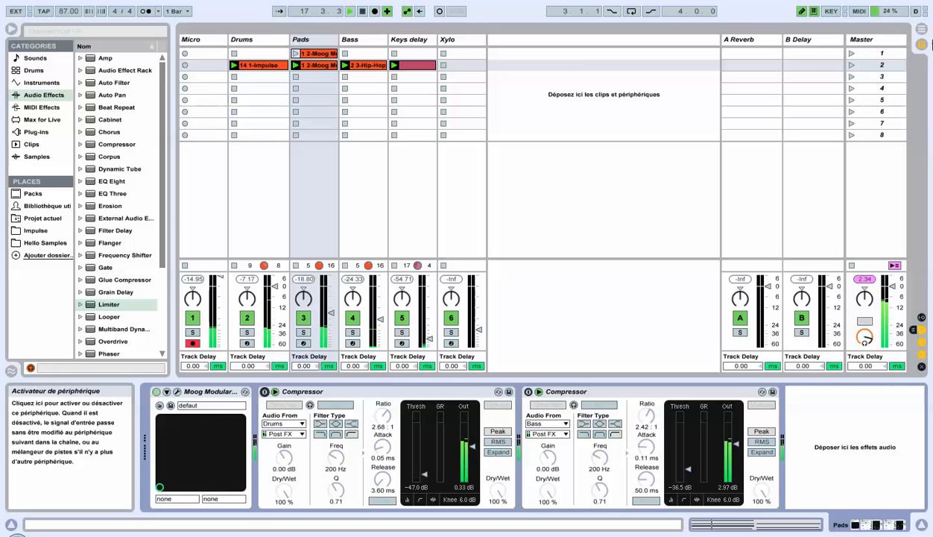
left_click(880, 54)
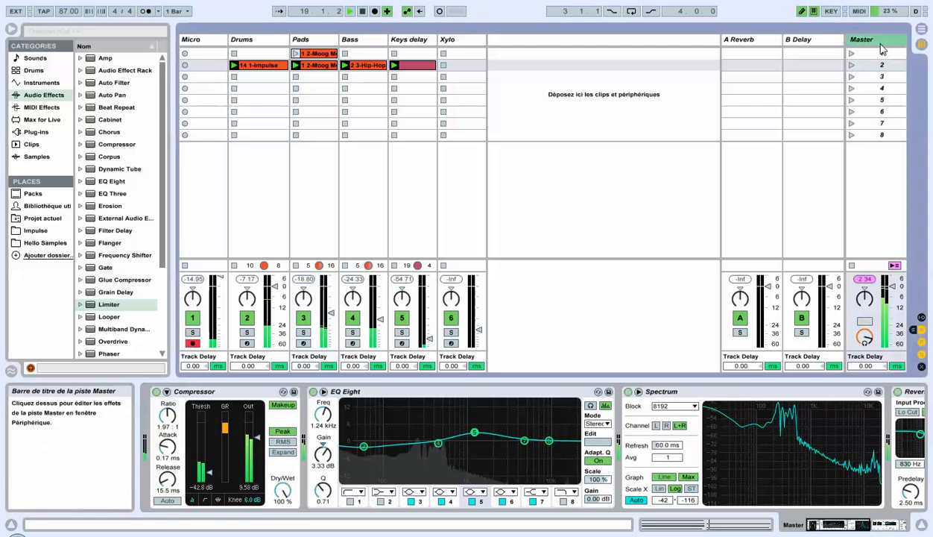
left_click(318, 46)
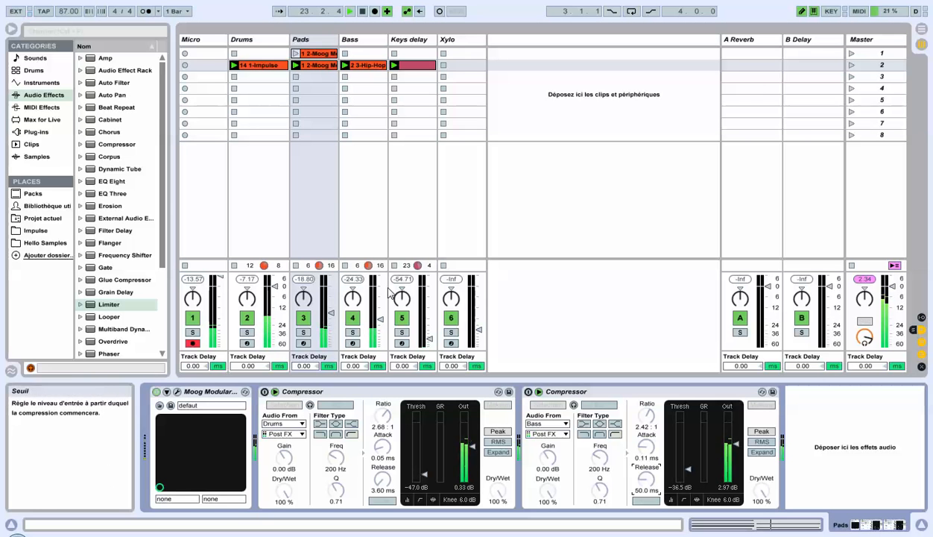
left_click(265, 392)
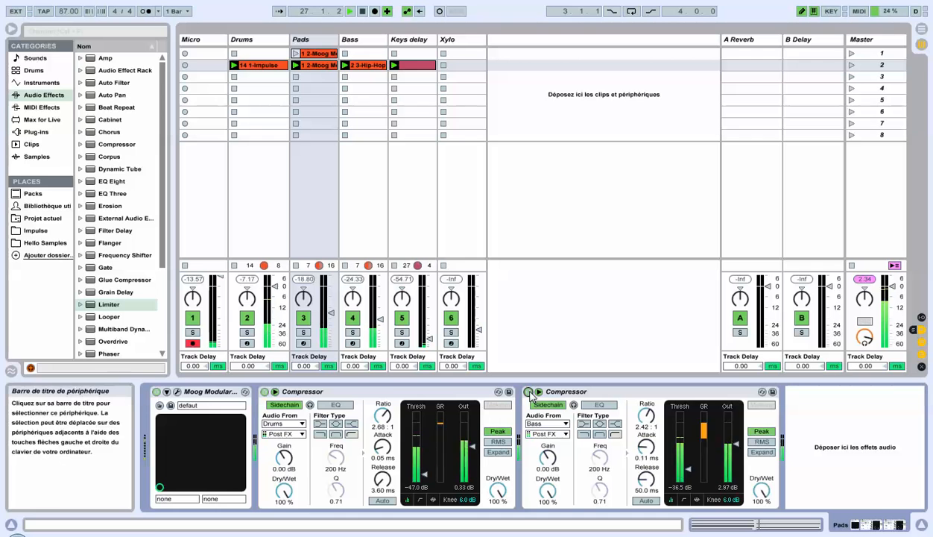
left_click(528, 391)
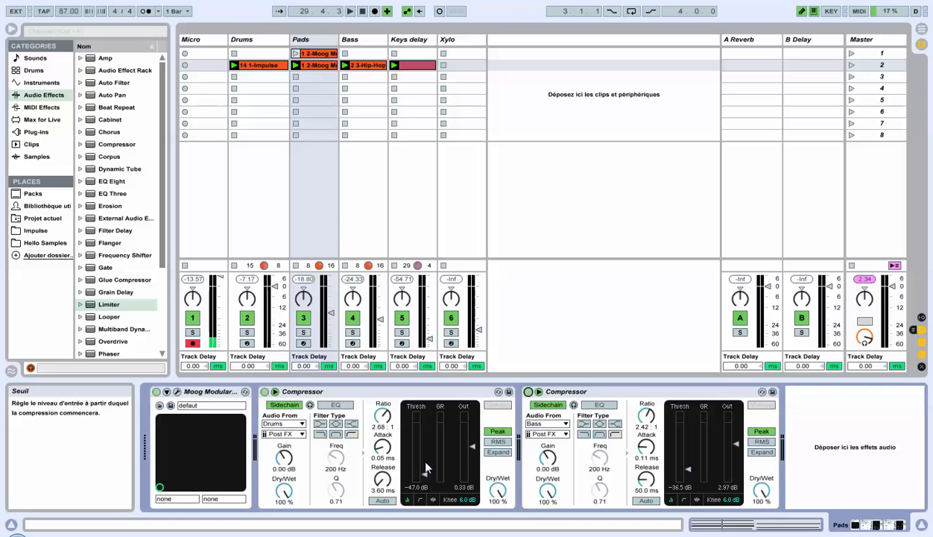
key("space")
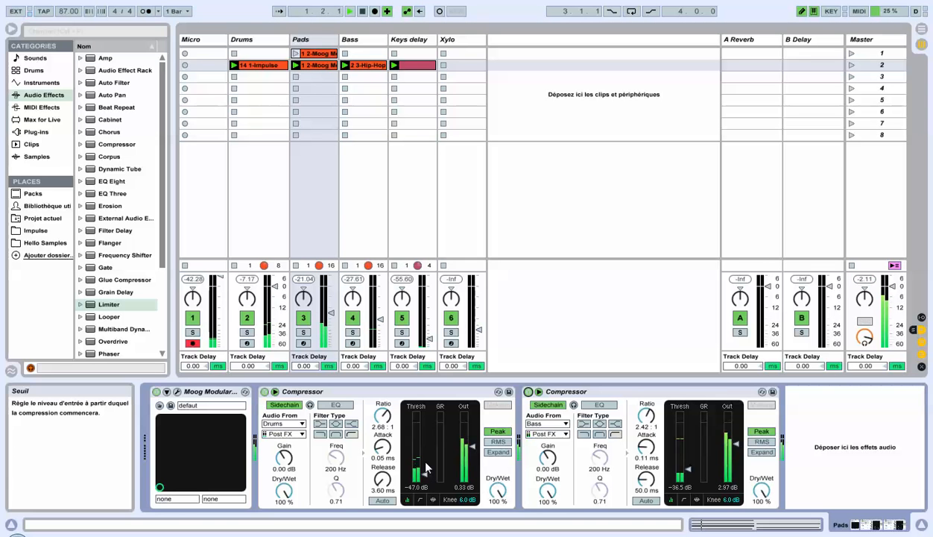